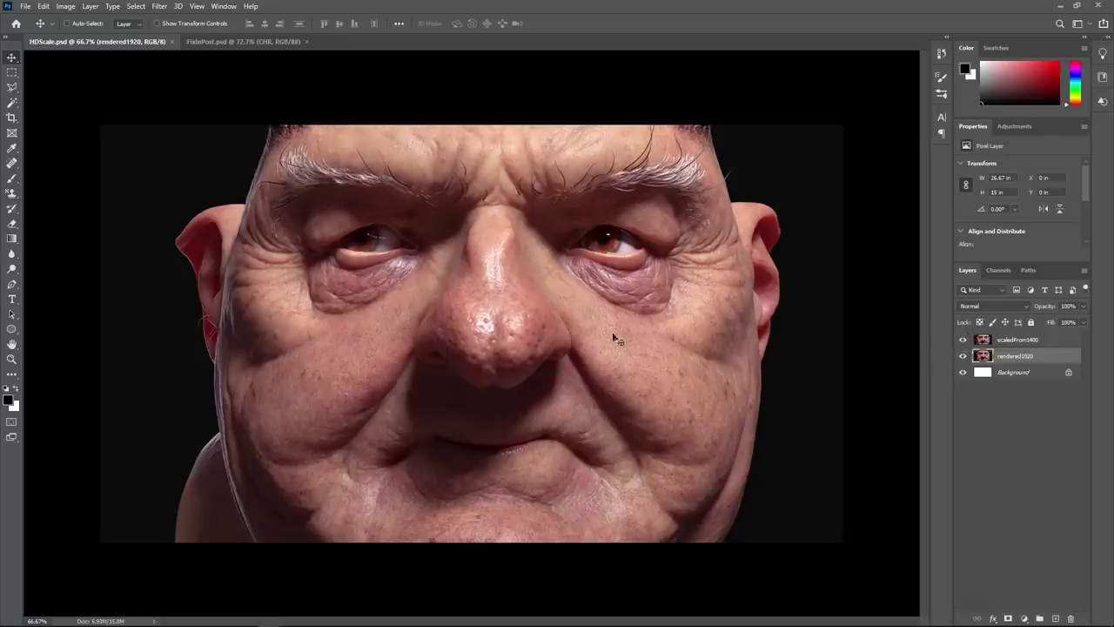
- Compare the scaledFrom1400 layer with rendered1920 by toggling the upper layer's visibility while examining the skin detail up close
{"action": "scroll", "coordinate": [547, 252], "scroll_direction": "up", "scroll_amount": 5, "text": "alt"}
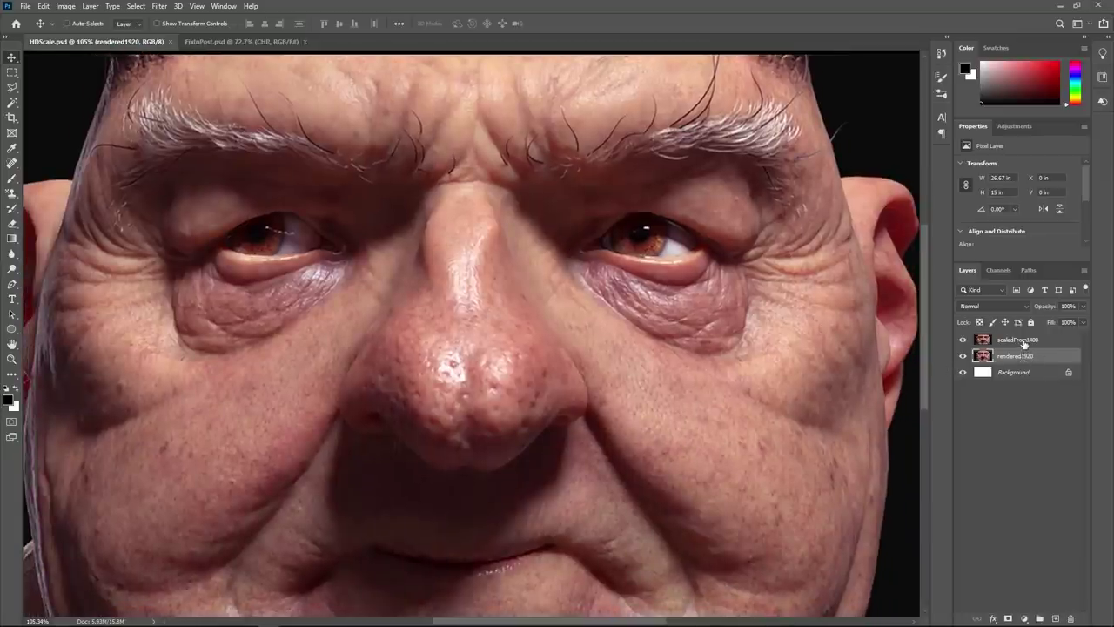
{"action": "left_click", "coordinate": [961, 340]}
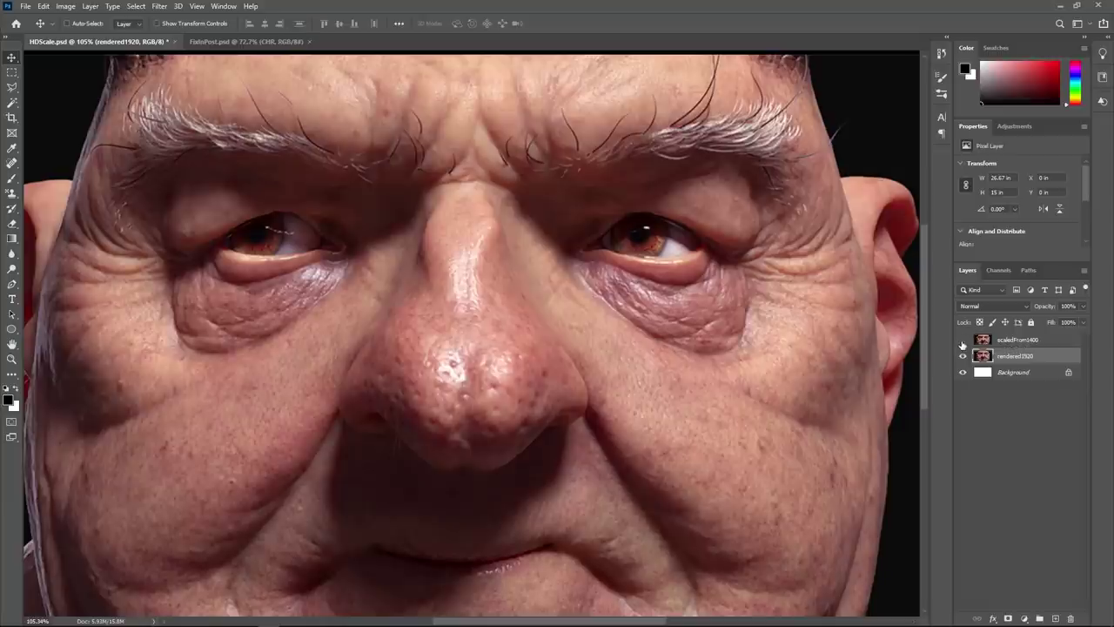
{"action": "left_click", "coordinate": [962, 340]}
{"action": "left_click", "coordinate": [961, 340]}
{"action": "left_click", "coordinate": [961, 341]}
{"action": "left_click", "coordinate": [961, 340]}
{"action": "left_click", "coordinate": [962, 340]}
{"action": "left_click", "coordinate": [962, 341]}
{"action": "mouse_move", "coordinate": [665, 323]}
{"action": "left_mouse_down", "text": "ctrl"}
{"action": "mouse_move", "coordinate": [614, 323]}
{"action": "mouse_move", "coordinate": [647, 322]}
{"action": "left_mouse_up", "text": "ctrl"}
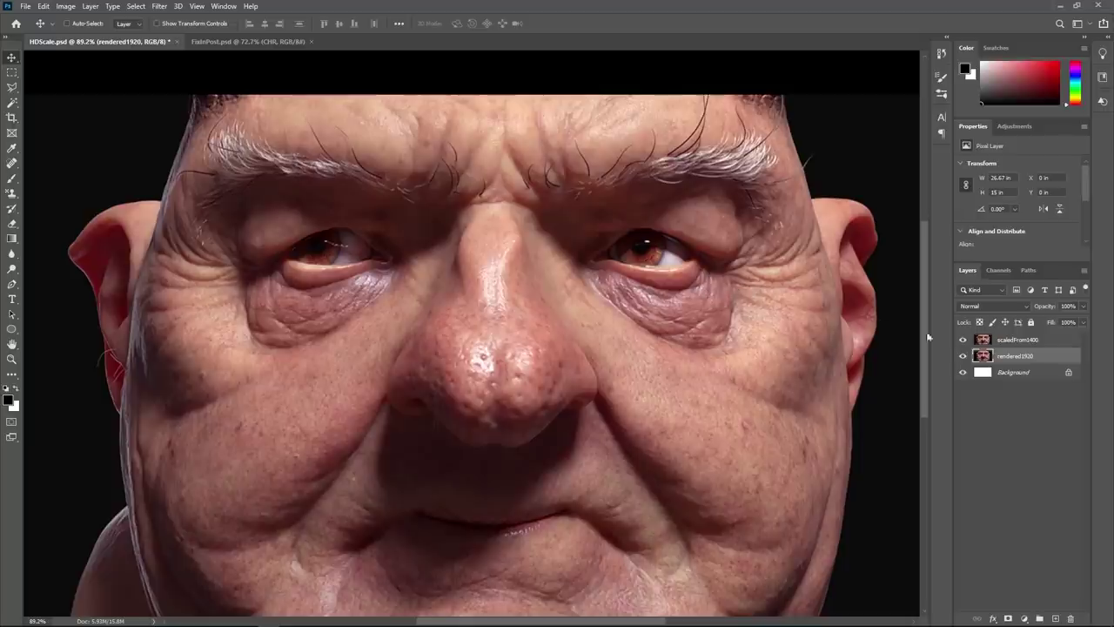
{"action": "left_click", "coordinate": [961, 340]}
{"action": "left_click", "coordinate": [961, 340]}
- Try a Gaussian Blur with a 0.3-pixel radius on the scaledFrom1400 layer, compare its preview around the eye, and cancel it
{"action": "left_click", "coordinate": [1027, 339]}
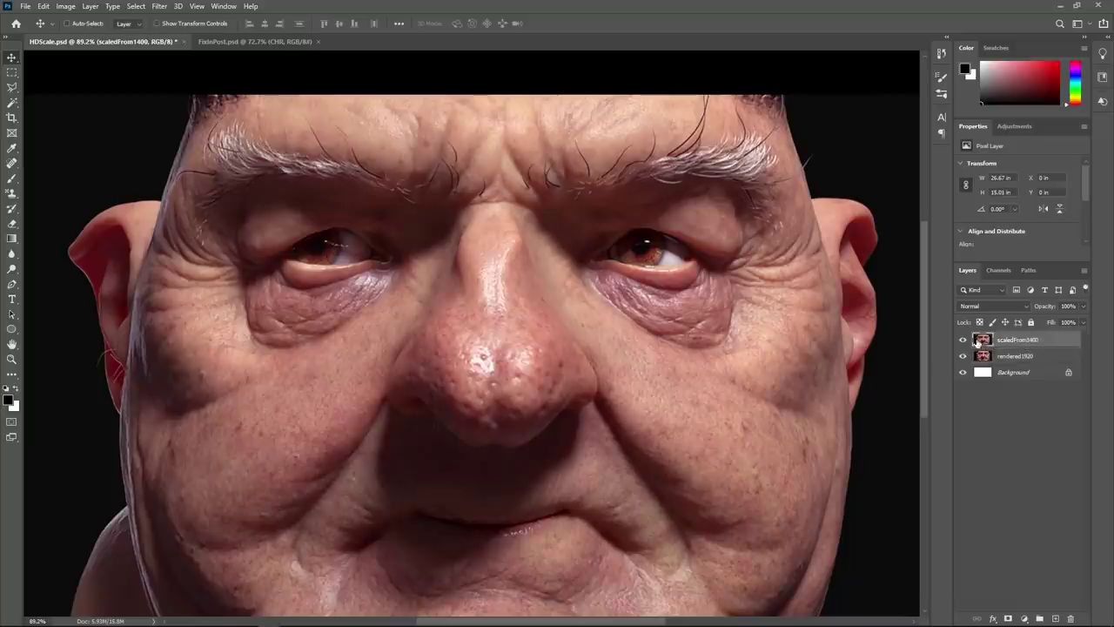
{"action": "left_click", "coordinate": [159, 6]}
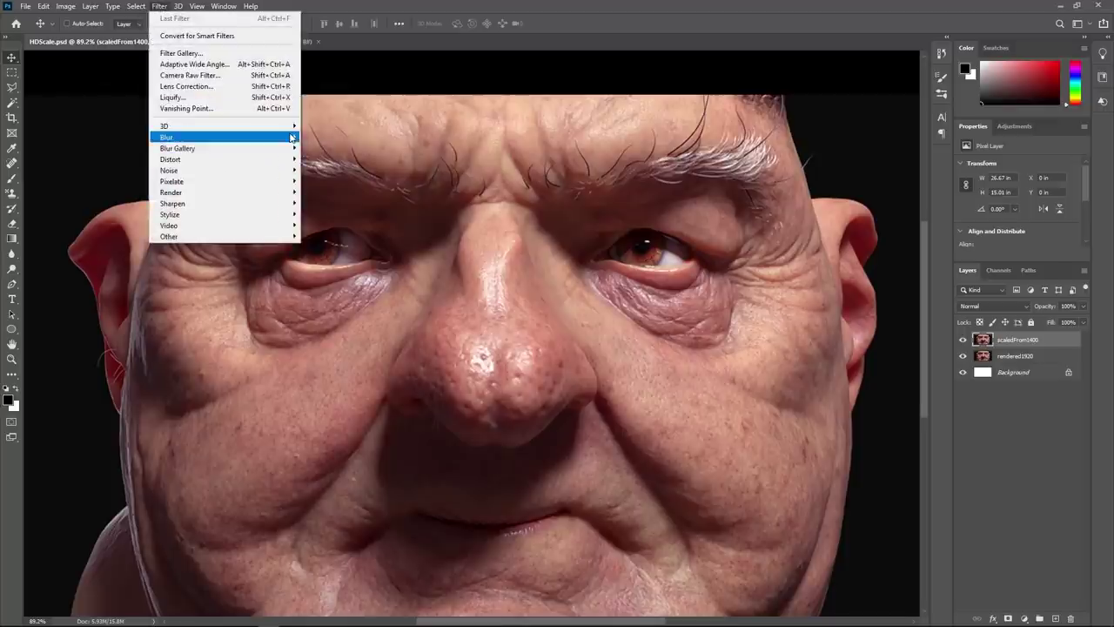
{"action": "mouse_move", "coordinate": [261, 137]}
{"action": "left_click", "coordinate": [328, 180]}
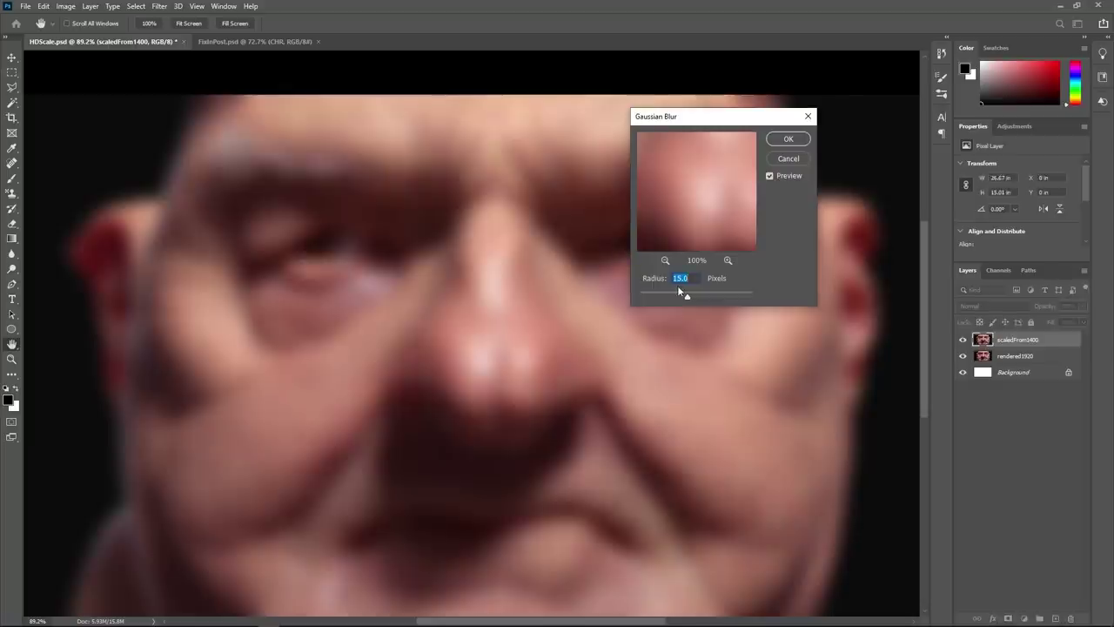
{"action": "type", "text": "0.3"}
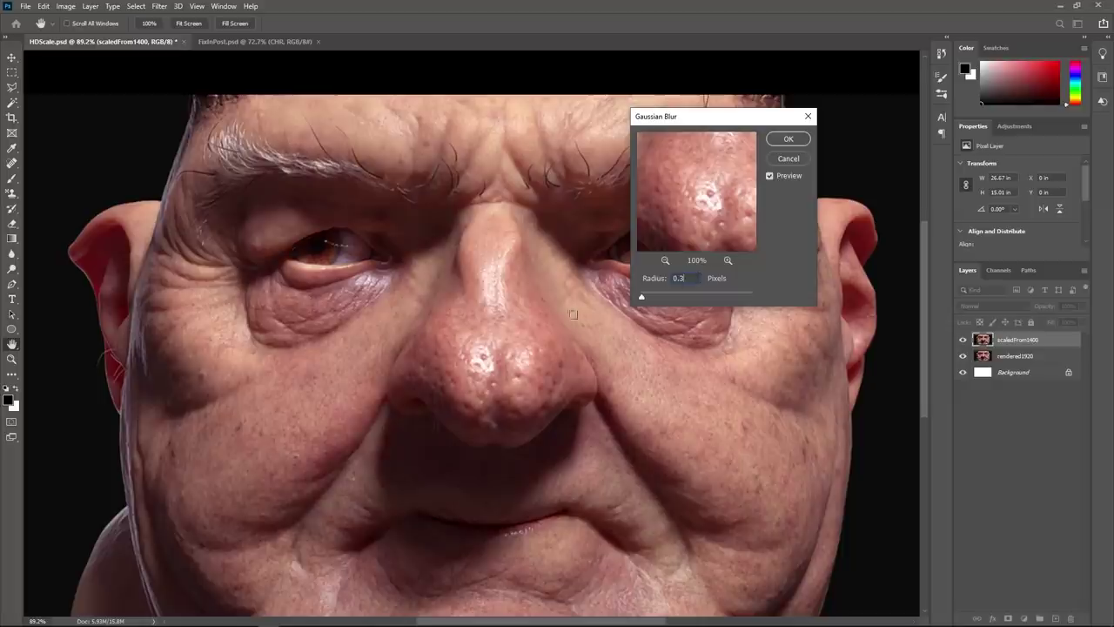
{"action": "left_click_drag", "start_coordinate": [325, 258], "coordinate": [381, 242], "text": "ctrl"}
{"action": "left_click", "coordinate": [659, 279]}
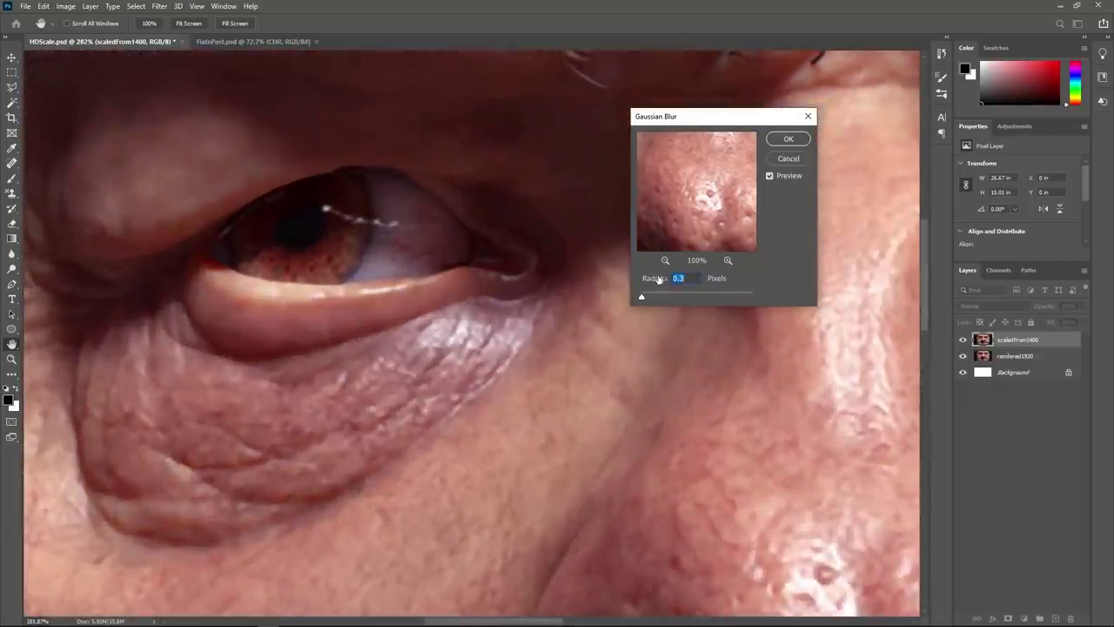
{"action": "left_click", "coordinate": [769, 177]}
{"action": "left_click", "coordinate": [770, 177]}
{"action": "left_click", "coordinate": [787, 163]}
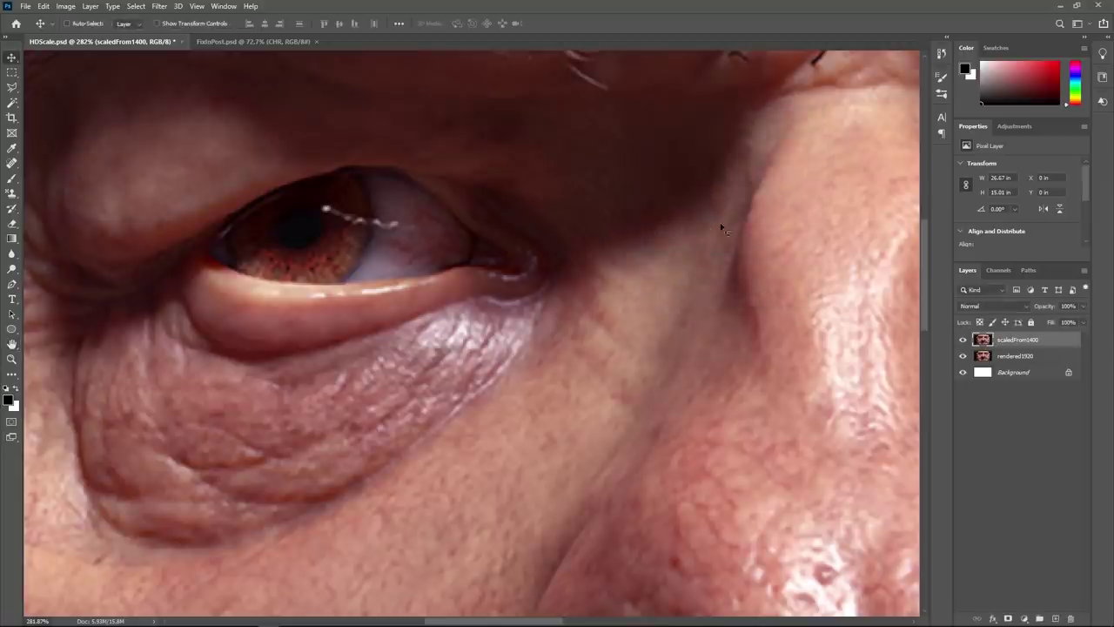
- Fit the whole portrait in view and toggle scaledFrom1400 to compare both versions at full frame, leaving it hidden
{"action": "key", "text": "ctrl+0"}
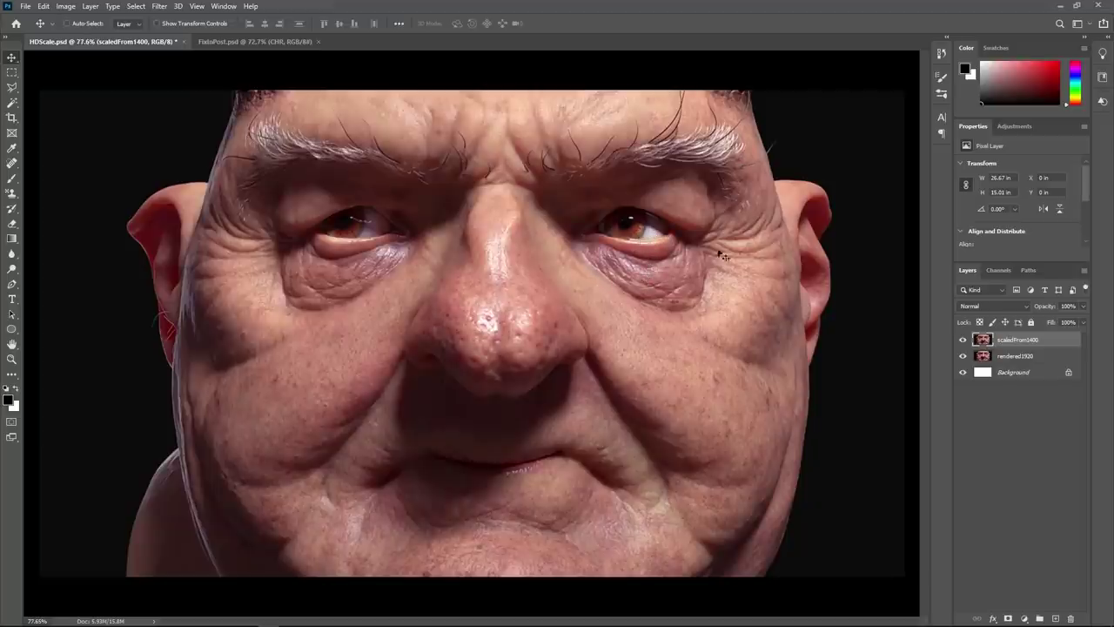
{"action": "left_click", "coordinate": [964, 340]}
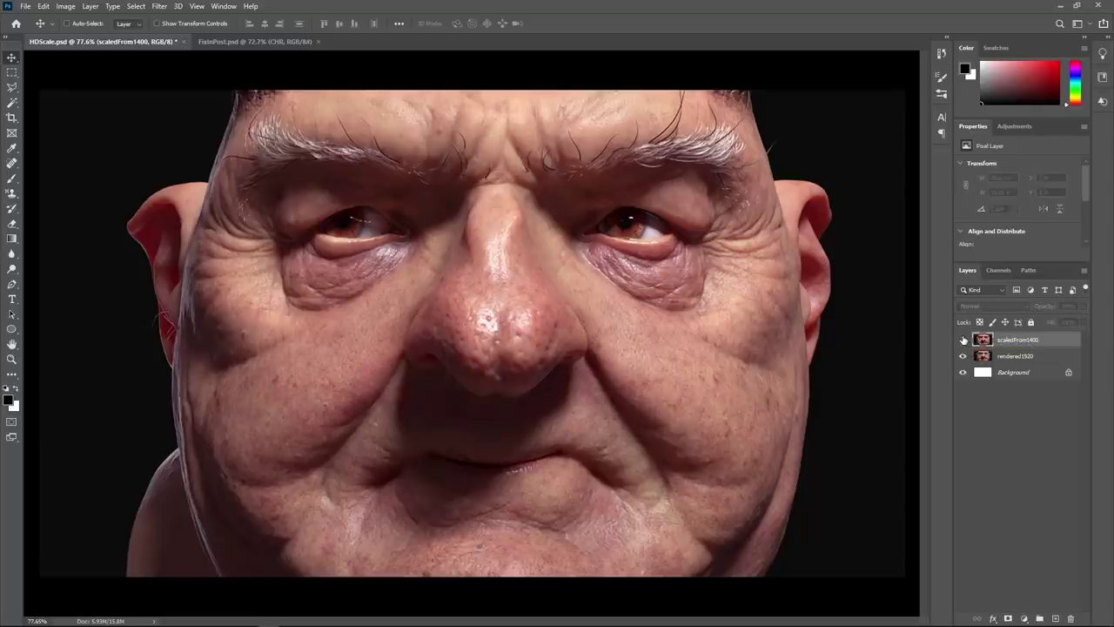
{"action": "left_click", "coordinate": [963, 340]}
{"action": "left_click", "coordinate": [963, 339]}
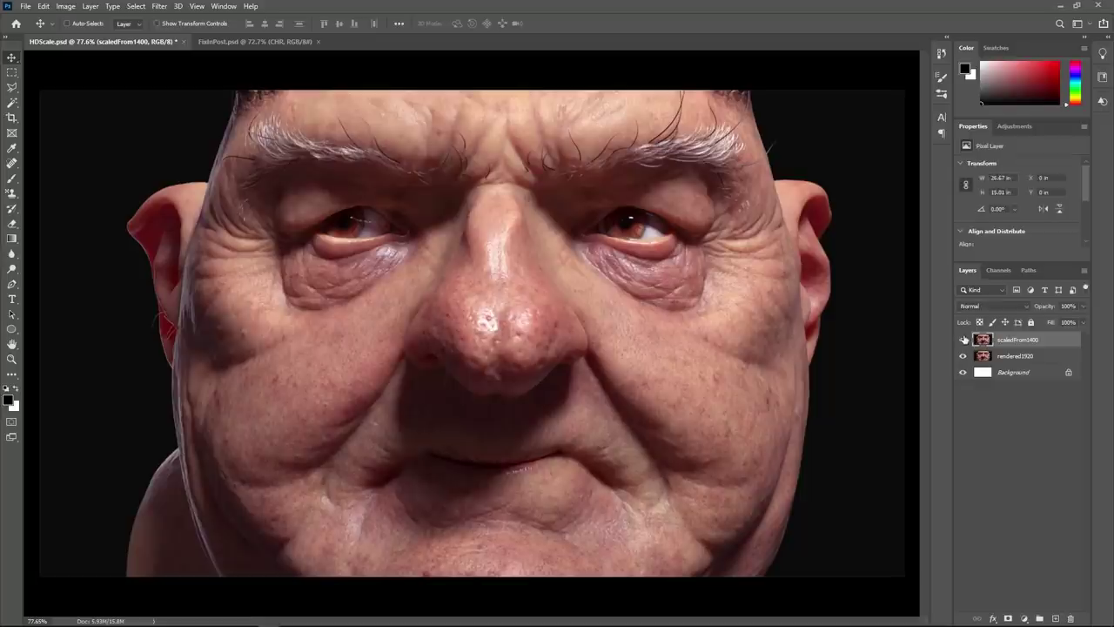
{"action": "left_click", "coordinate": [964, 339]}
{"action": "left_click", "coordinate": [963, 339]}
{"action": "left_click", "coordinate": [963, 339]}
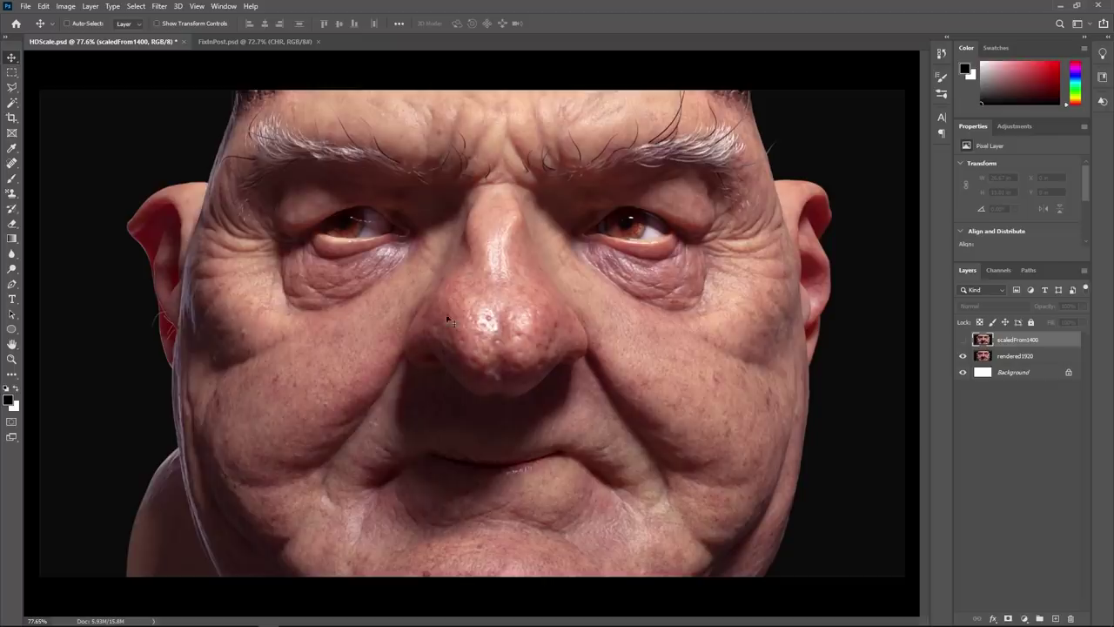
- Switch to the FixInPost.psd document and compare the creature with and without the painted group
{"action": "key", "text": "ctrl+Tab"}
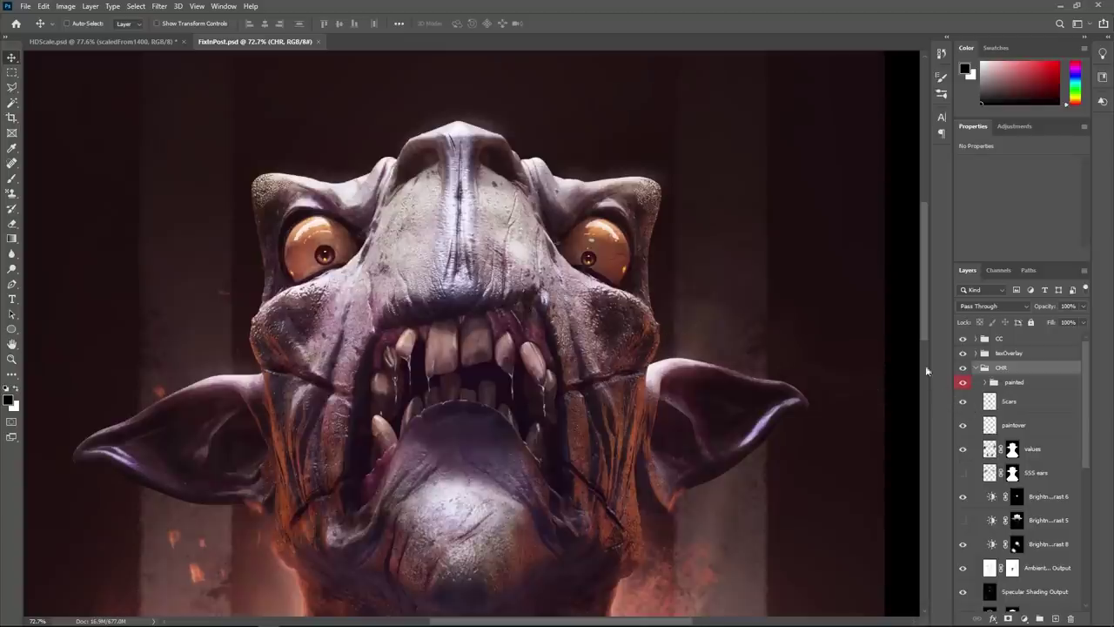
{"action": "left_click", "coordinate": [961, 383]}
{"action": "left_click", "coordinate": [961, 382]}
{"action": "left_click", "coordinate": [961, 383]}
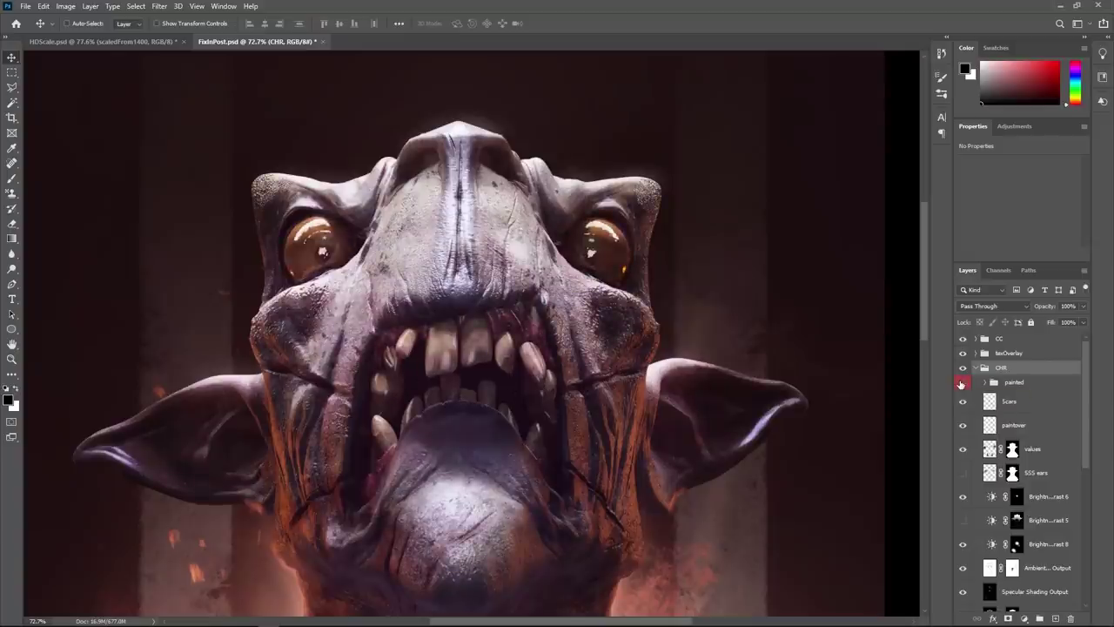
{"action": "left_click", "coordinate": [962, 382]}
- Examine the creature's teeth and mouth up close with the painted group hidden and shown
{"action": "mouse_move", "coordinate": [496, 368]}
{"action": "left_mouse_down", "text": "ctrl"}
{"action": "mouse_move", "coordinate": [845, 383]}
{"action": "mouse_move", "coordinate": [722, 393]}
{"action": "left_mouse_up", "text": "ctrl"}
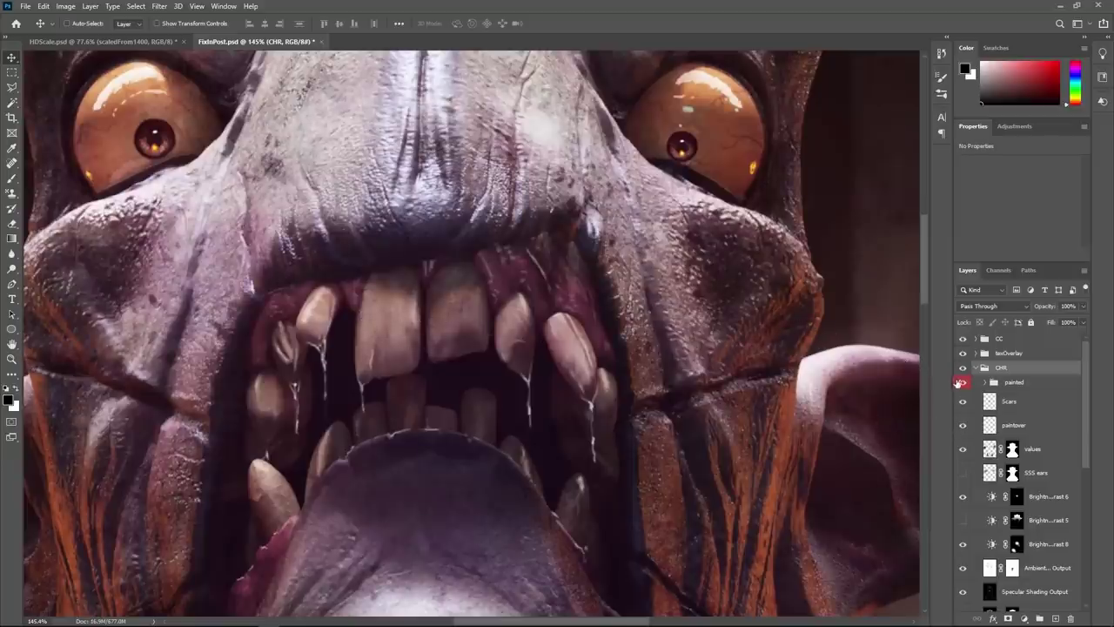
{"action": "left_click", "coordinate": [962, 383]}
{"action": "left_click", "coordinate": [961, 383]}
{"action": "left_click_drag", "start_coordinate": [572, 428], "coordinate": [588, 396]}
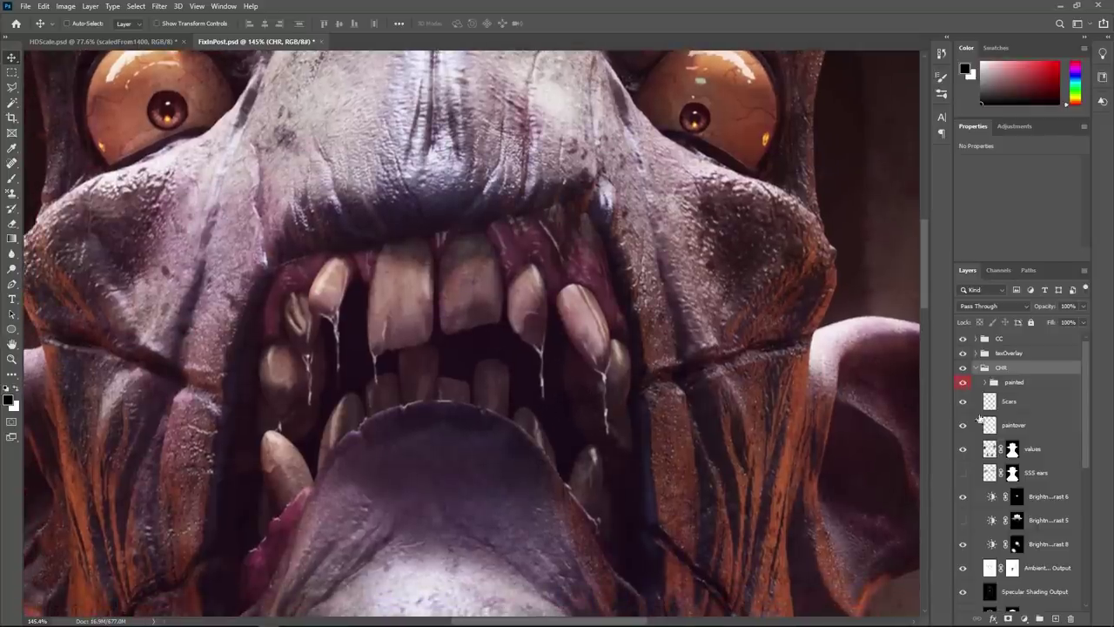
{"action": "left_click", "coordinate": [961, 383]}
{"action": "left_click", "coordinate": [962, 383]}
- Compare the creature's eyes with the painted group off and on, leave it visible, and return to the wider view
{"action": "left_click_drag", "start_coordinate": [686, 309], "coordinate": [612, 451]}
{"action": "left_click", "coordinate": [962, 383]}
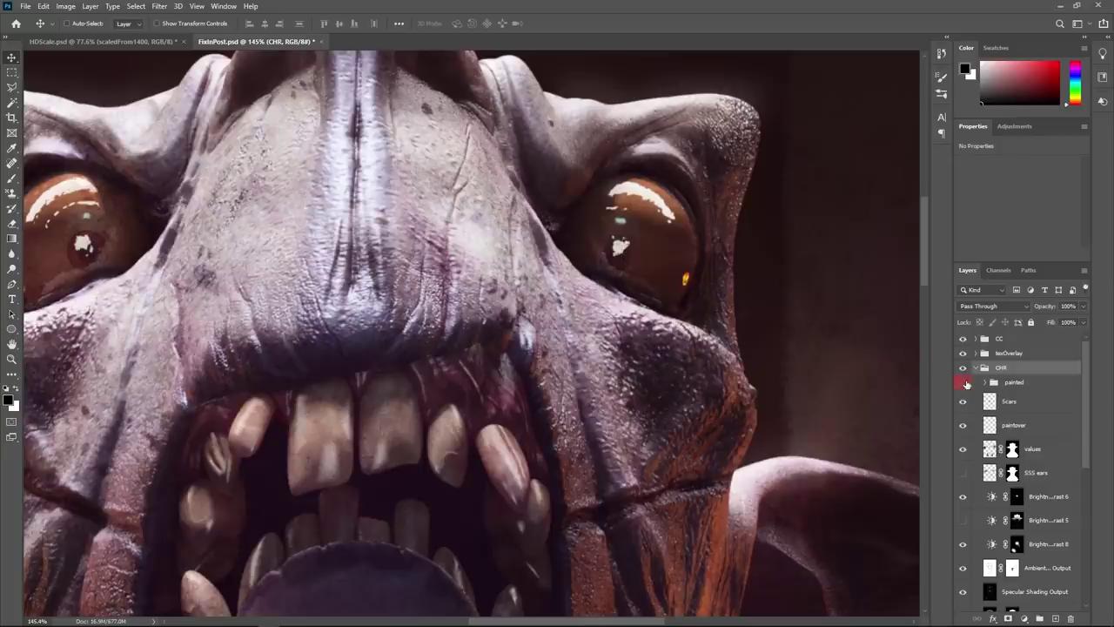
{"action": "left_click", "coordinate": [963, 383]}
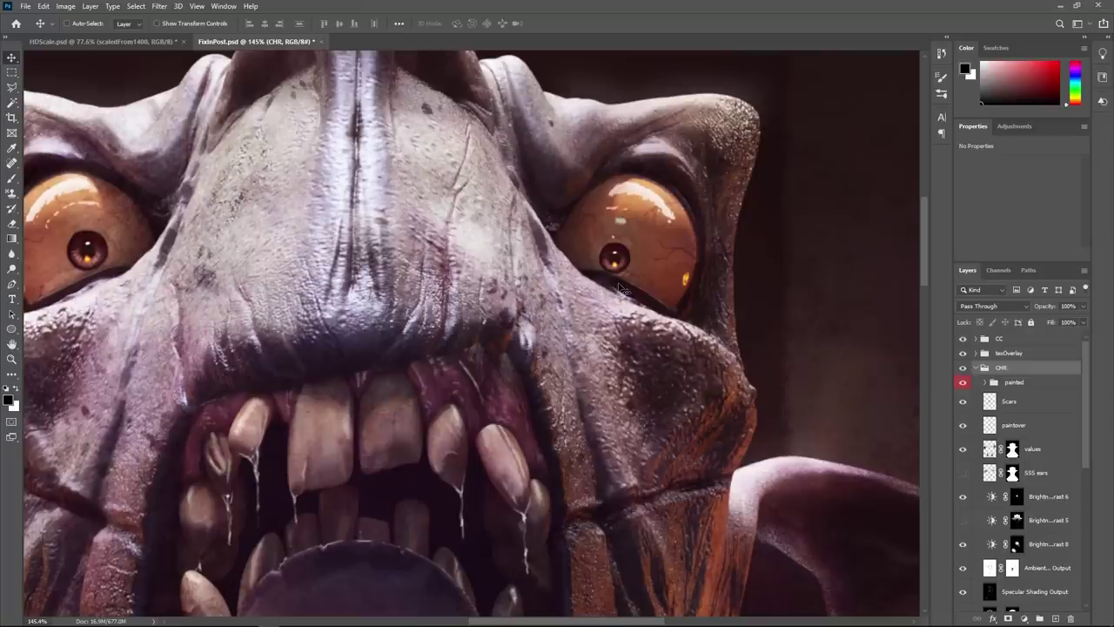
{"action": "scroll", "coordinate": [623, 289], "scroll_direction": "down", "scroll_amount": 5, "text": "alt"}
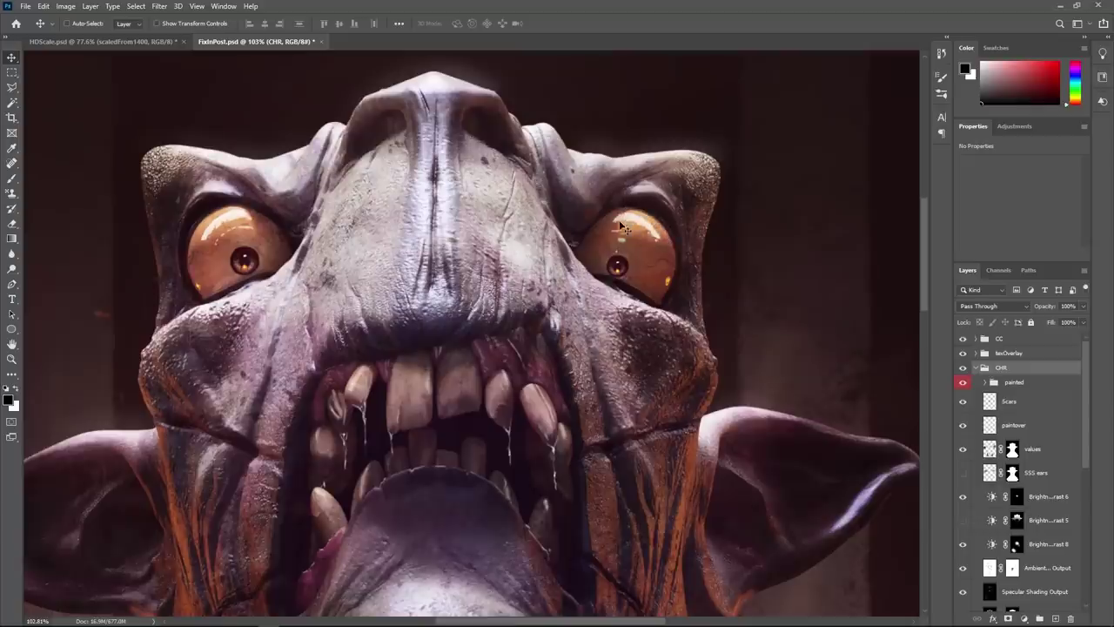
{"action": "scroll", "coordinate": [626, 202], "scroll_direction": "down", "scroll_amount": 2, "text": "alt"}
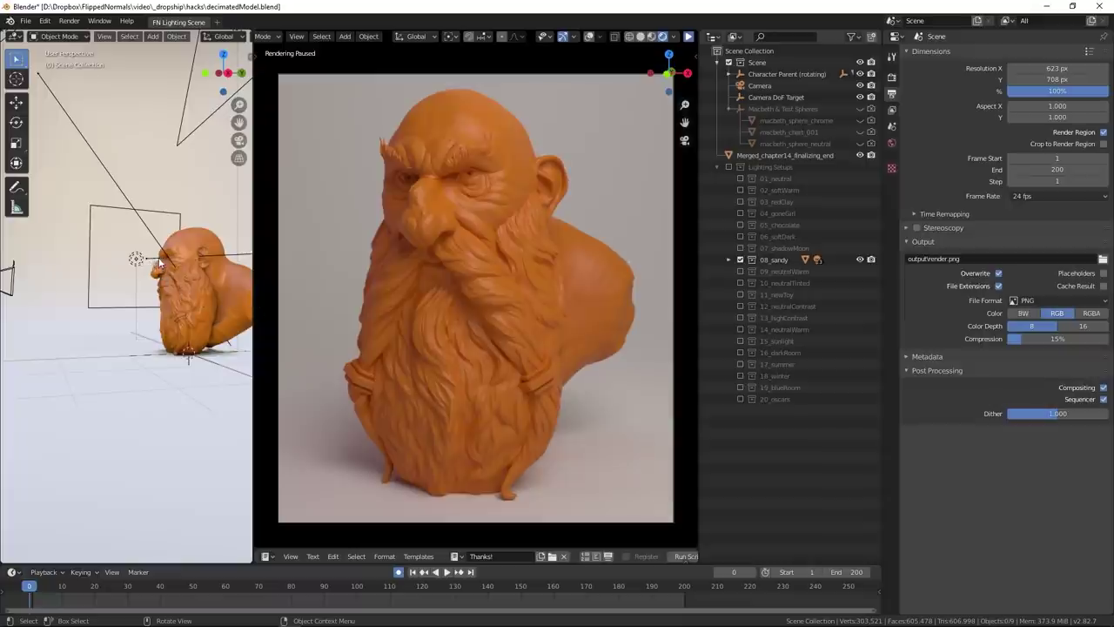
- Inspect the decimated bearded bust in Blender's working viewport, from the overall shape to the front of the face
{"action": "mouse_move", "coordinate": [160, 256]}
{"action": "middle_mouse_down"}
{"action": "mouse_move", "coordinate": [199, 272]}
{"action": "mouse_move", "coordinate": [225, 266]}
{"action": "mouse_move", "coordinate": [181, 259]}
{"action": "middle_mouse_up"}
{"action": "scroll", "coordinate": [202, 261], "scroll_direction": "up", "scroll_amount": 4}
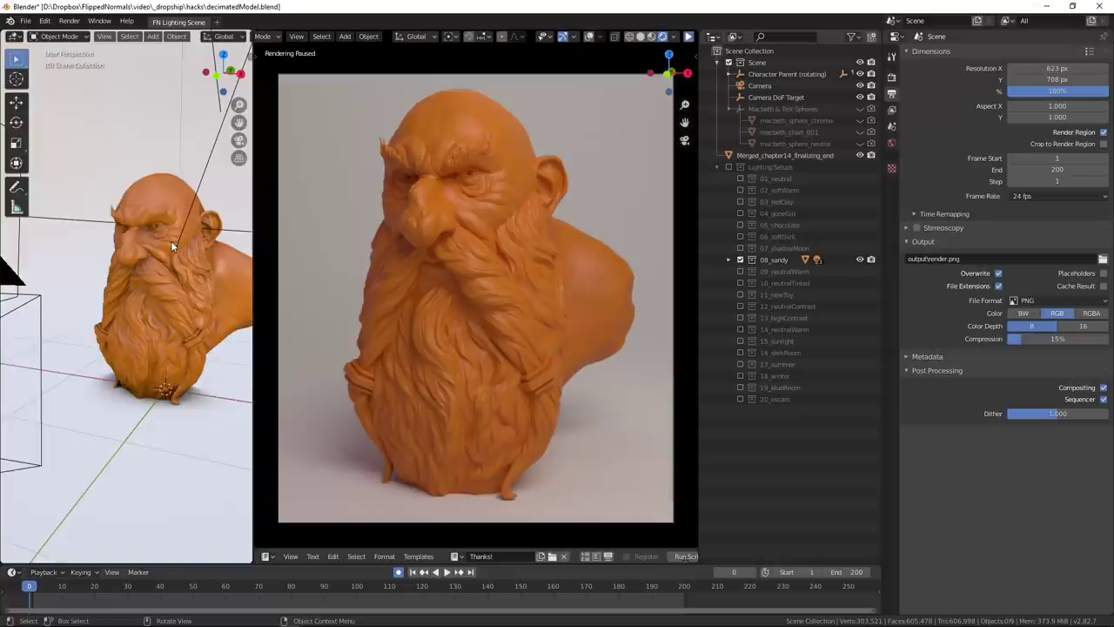
{"action": "middle_click_drag", "start_coordinate": [221, 254], "coordinate": [209, 318]}
{"action": "scroll", "coordinate": [136, 238], "scroll_direction": "up", "scroll_amount": 3}
{"action": "middle_click_drag", "start_coordinate": [145, 233], "coordinate": [209, 252]}
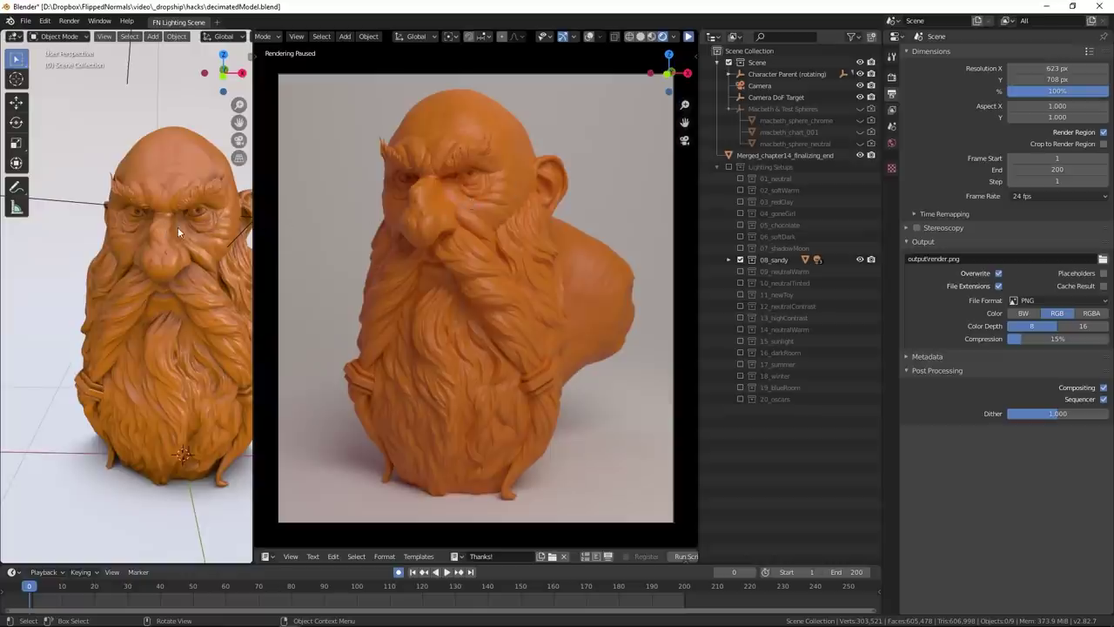
{"action": "middle_click_drag", "start_coordinate": [177, 227], "coordinate": [172, 266]}
{"action": "scroll", "coordinate": [119, 206], "scroll_direction": "up", "scroll_amount": 4}
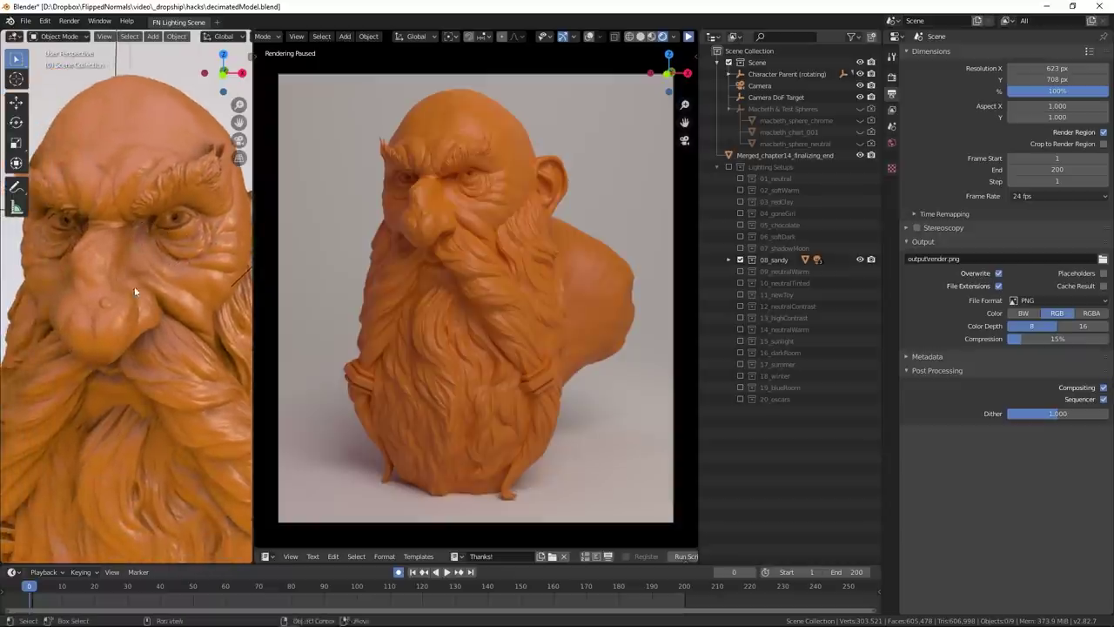
{"action": "scroll", "coordinate": [152, 248], "scroll_direction": "down", "scroll_amount": 3}
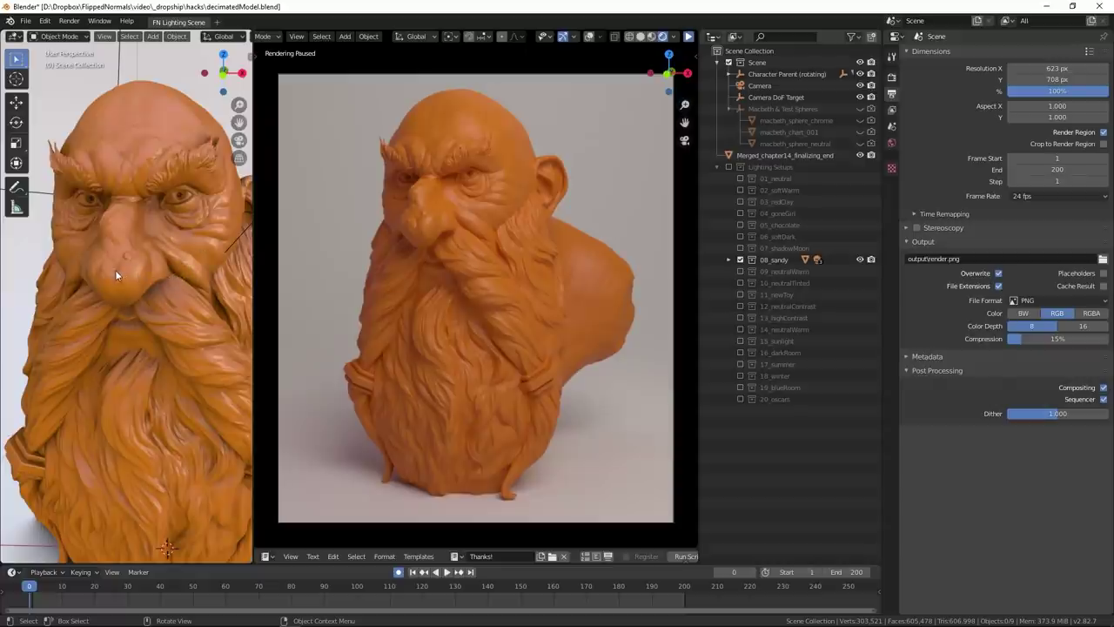
- Examine the bust's nose surface at close range from a three-quarter angle
{"action": "middle_click_drag", "start_coordinate": [115, 270], "coordinate": [163, 273]}
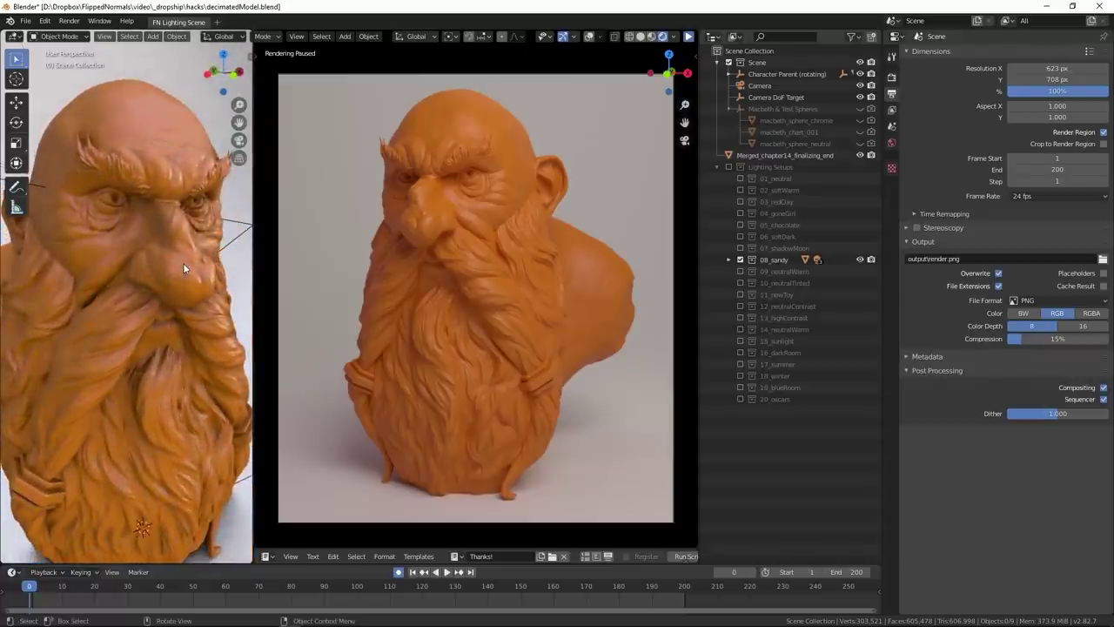
{"action": "scroll", "coordinate": [182, 261], "scroll_direction": "up", "scroll_amount": 8}
{"action": "scroll", "coordinate": [178, 253], "scroll_direction": "up", "scroll_amount": 3}
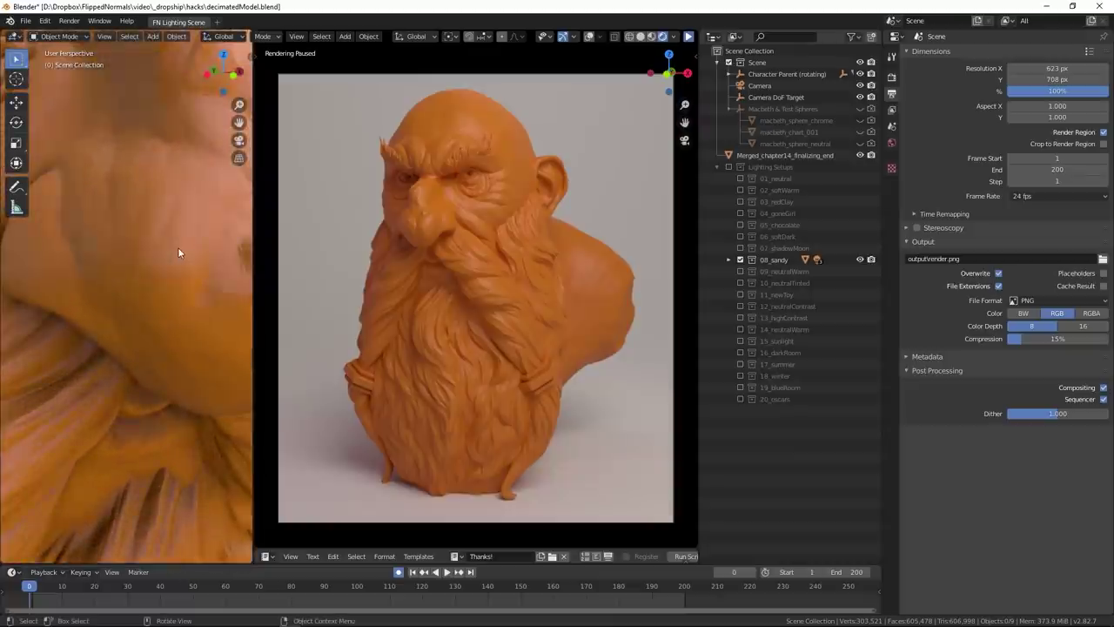
{"action": "scroll", "coordinate": [197, 296], "scroll_direction": "down", "scroll_amount": 2}
{"action": "scroll", "coordinate": [196, 297], "scroll_direction": "down", "scroll_amount": 3}
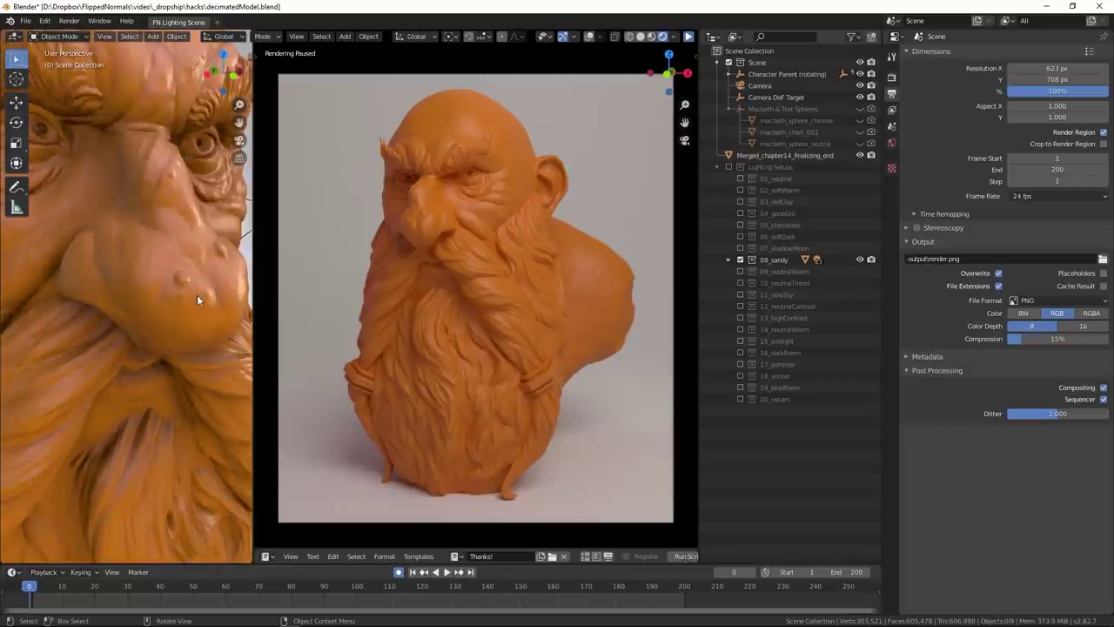
- Examine the wrinkles beside the bust's eye and on its cheek at close range for decimation artifacts
{"action": "middle_click_drag", "start_coordinate": [196, 297], "coordinate": [110, 326]}
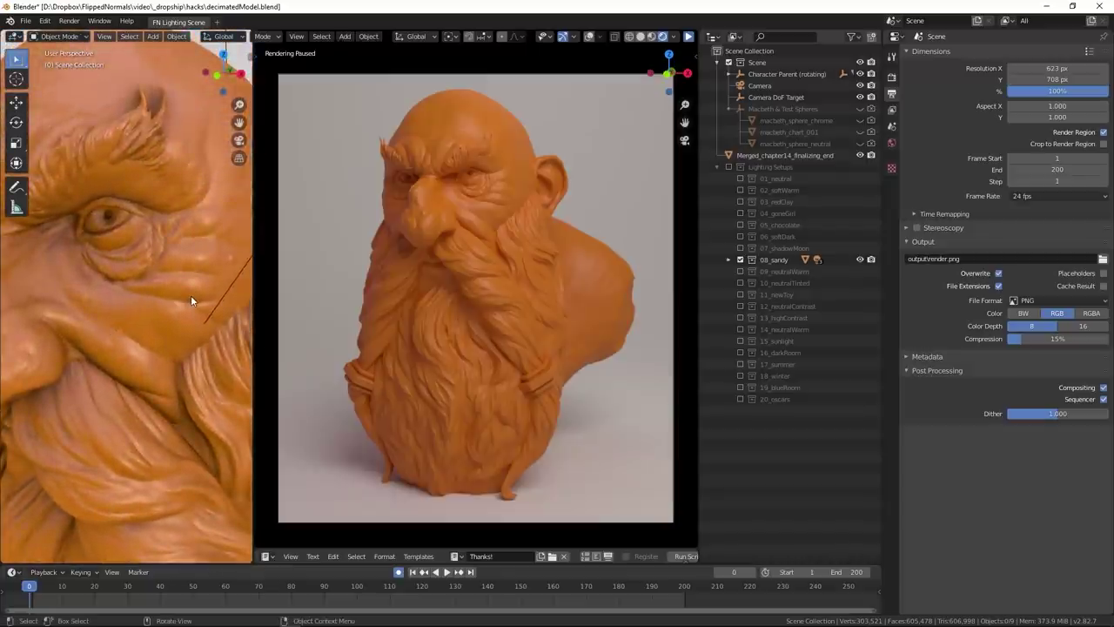
{"action": "scroll", "coordinate": [197, 298], "scroll_direction": "up", "scroll_amount": 1}
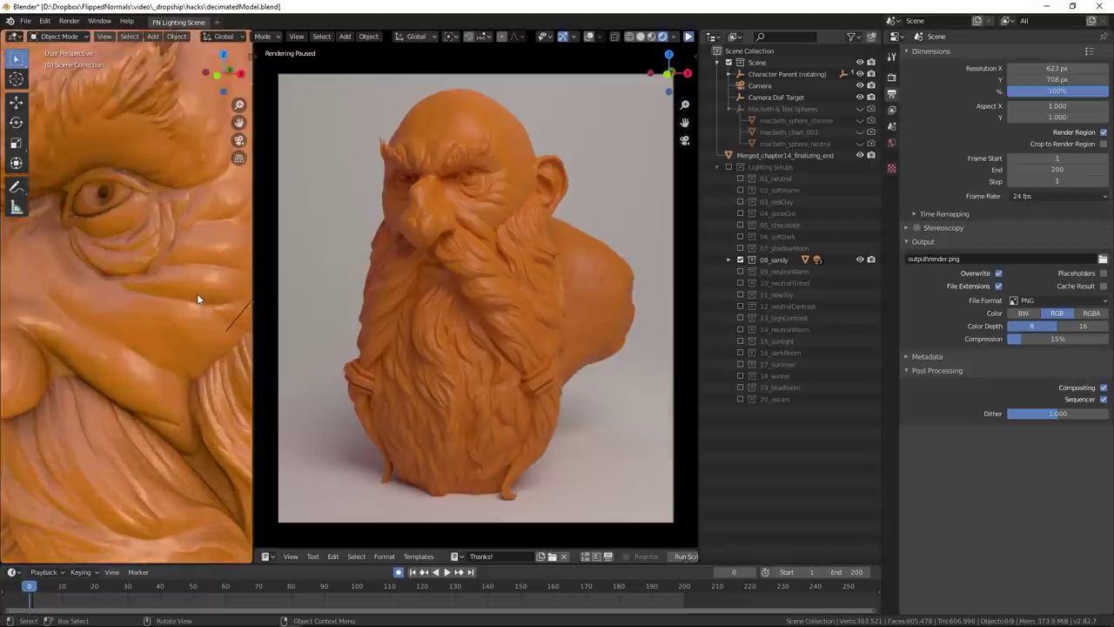
{"action": "middle_click_drag", "start_coordinate": [196, 297], "coordinate": [176, 290]}
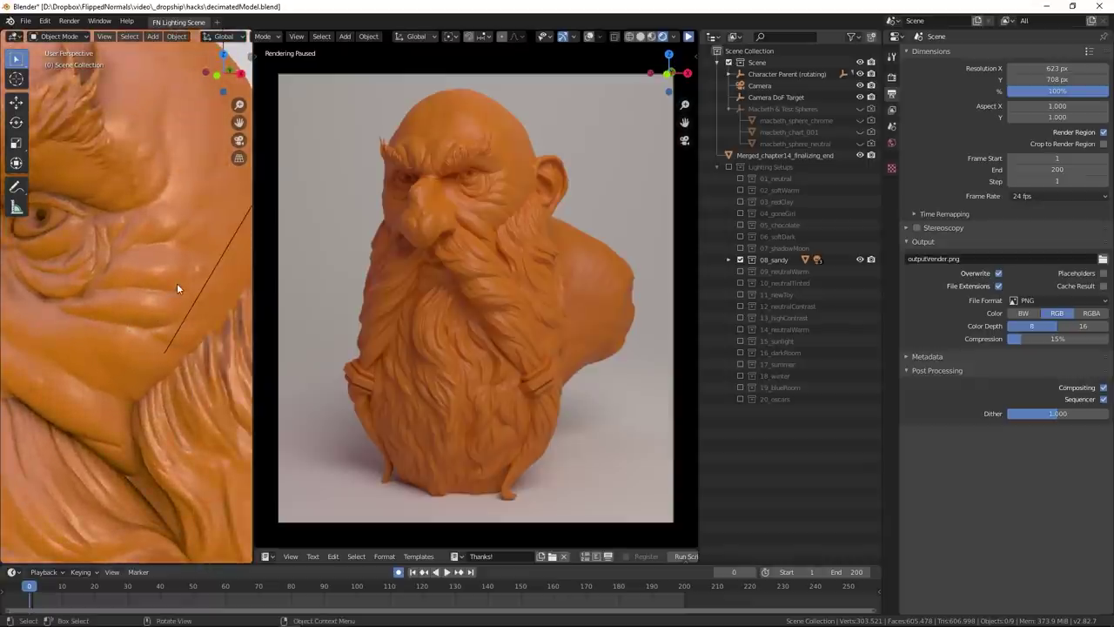
{"action": "scroll", "coordinate": [167, 280], "scroll_direction": "up", "scroll_amount": 3}
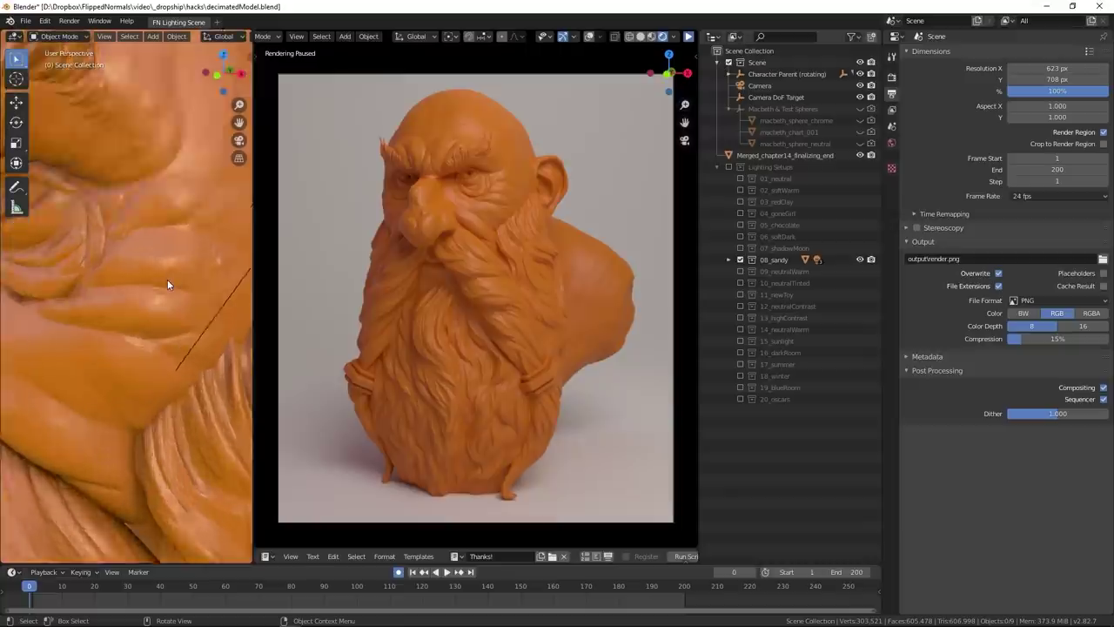
{"action": "middle_click_drag", "start_coordinate": [193, 273], "coordinate": [160, 299], "text": "shift"}
{"action": "scroll", "coordinate": [160, 298], "scroll_direction": "up", "scroll_amount": 2}
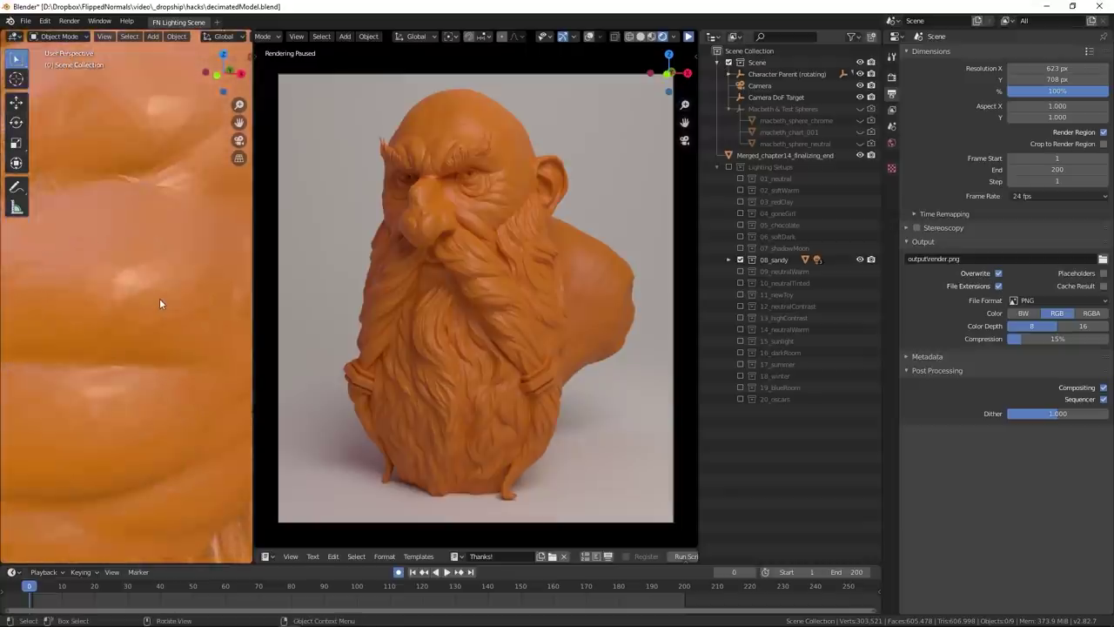
{"action": "scroll", "coordinate": [158, 285], "scroll_direction": "down", "scroll_amount": 1}
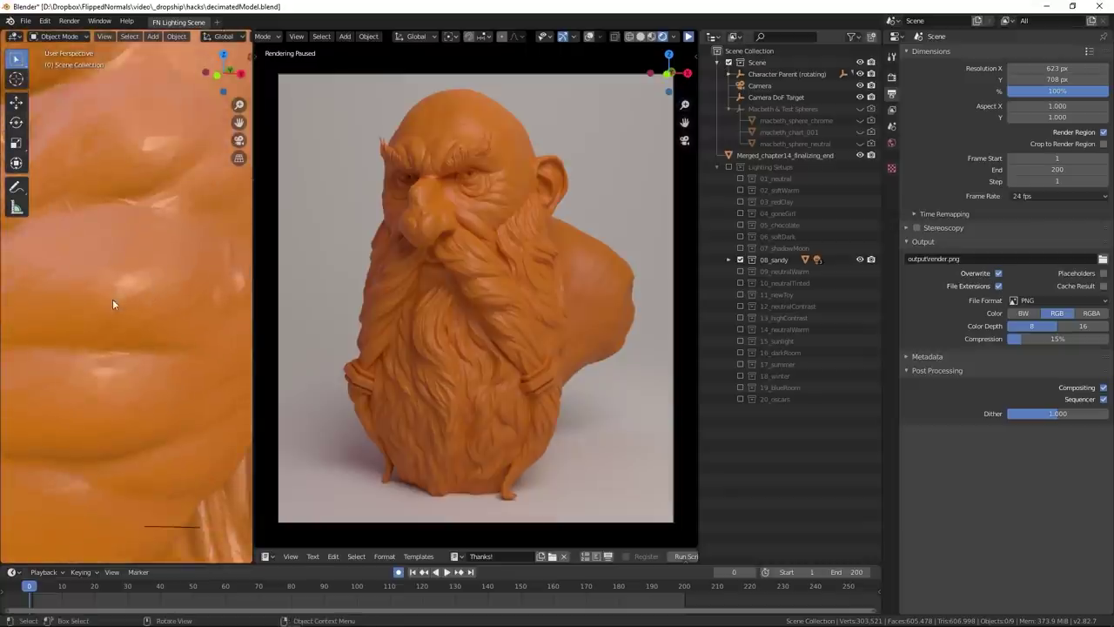
{"action": "scroll", "coordinate": [145, 303], "scroll_direction": "down", "scroll_amount": 4}
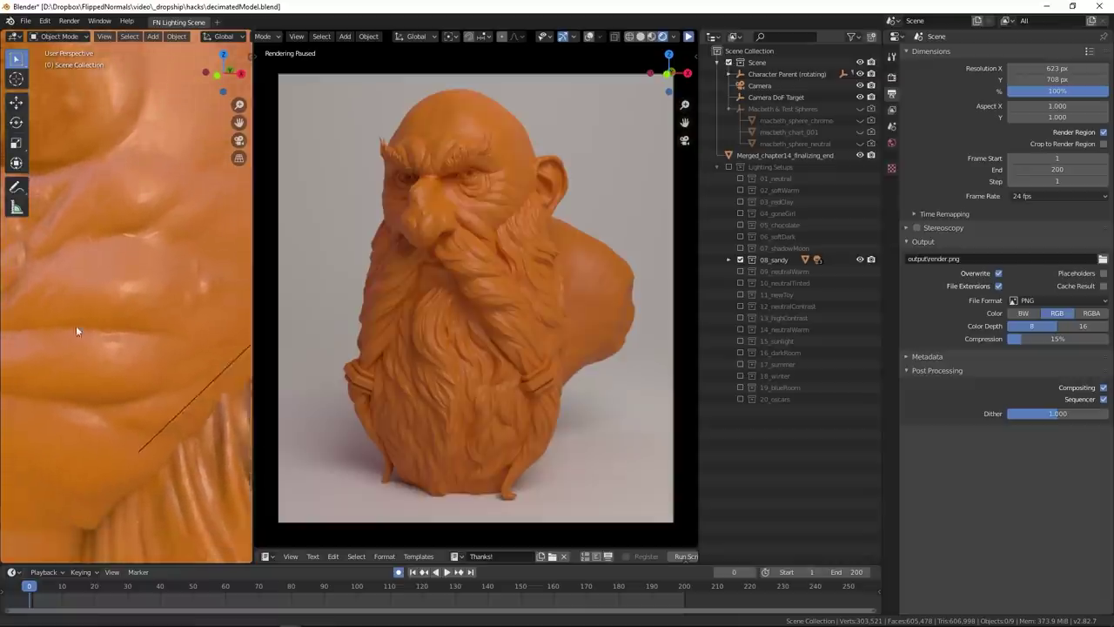
- Inspect the folds on the bust's lower cheek from a more side-on angle
{"action": "middle_click_drag", "start_coordinate": [75, 331], "coordinate": [146, 304]}
{"action": "scroll", "coordinate": [139, 309], "scroll_direction": "down", "scroll_amount": 2}
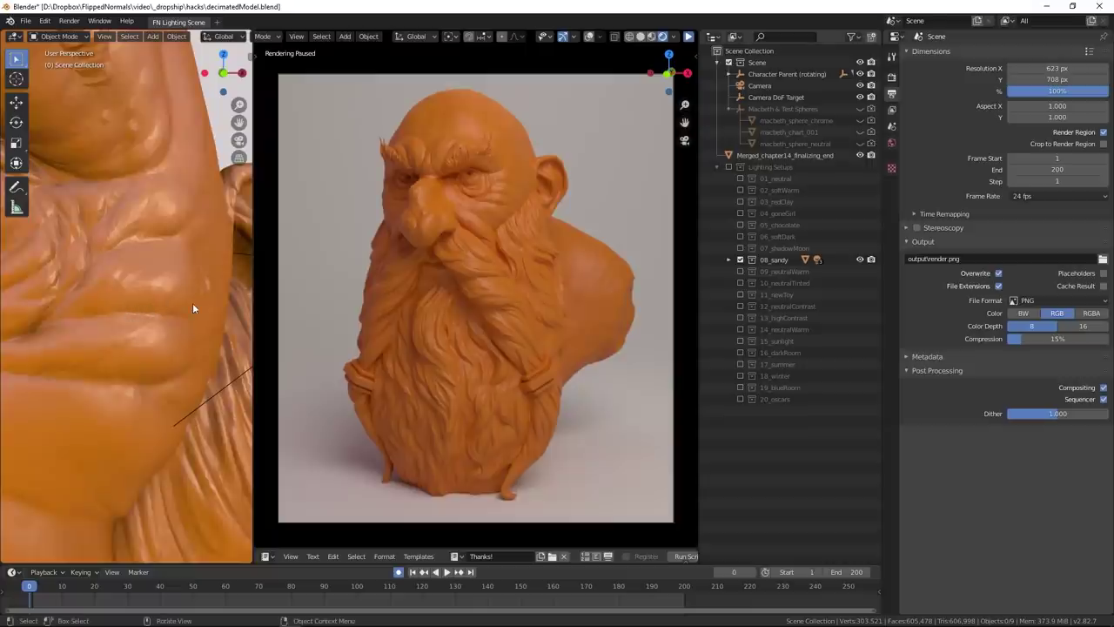
{"action": "mouse_move", "coordinate": [153, 280]}
{"action": "middle_mouse_down"}
{"action": "mouse_move", "coordinate": [167, 275]}
{"action": "mouse_move", "coordinate": [169, 285]}
{"action": "middle_mouse_up"}
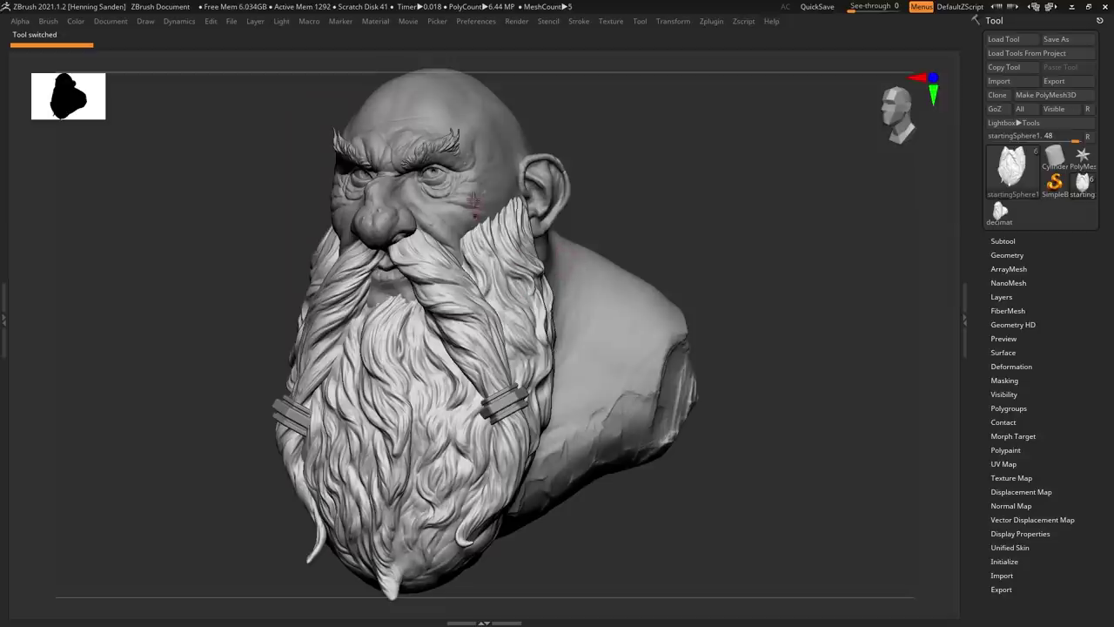
- Switch to ZBrush and compare the head and beard as separate subtools where the sideburn meets the cheek, alternately selecting each one
{"action": "right_click_drag", "start_coordinate": [473, 213], "coordinate": [507, 245], "text": "ctrl"}
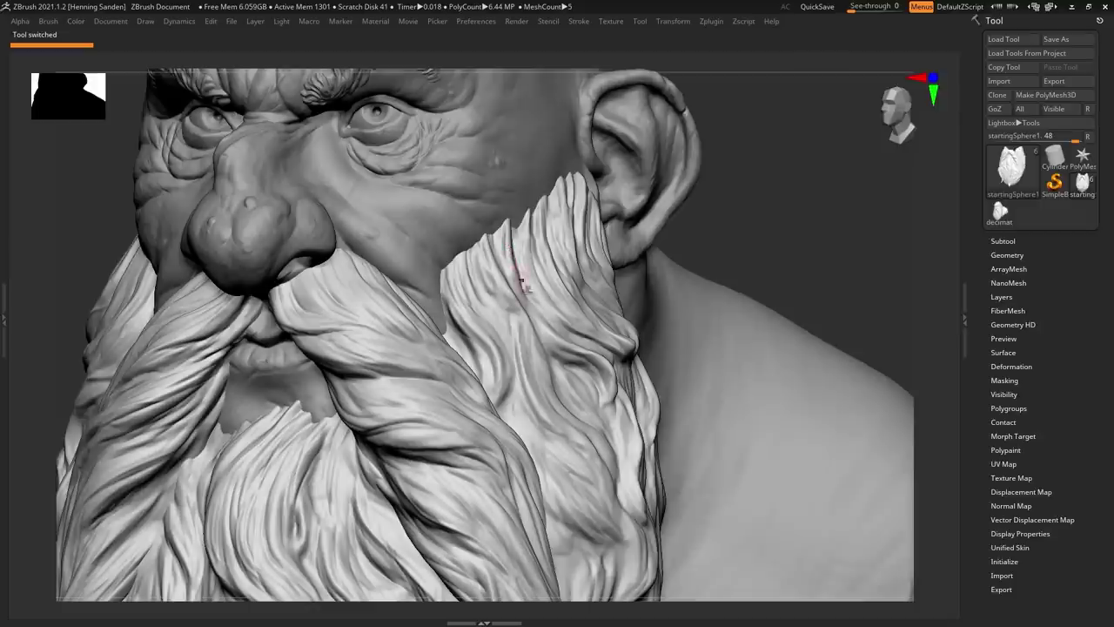
{"action": "right_click_drag", "start_coordinate": [526, 227], "coordinate": [497, 204]}
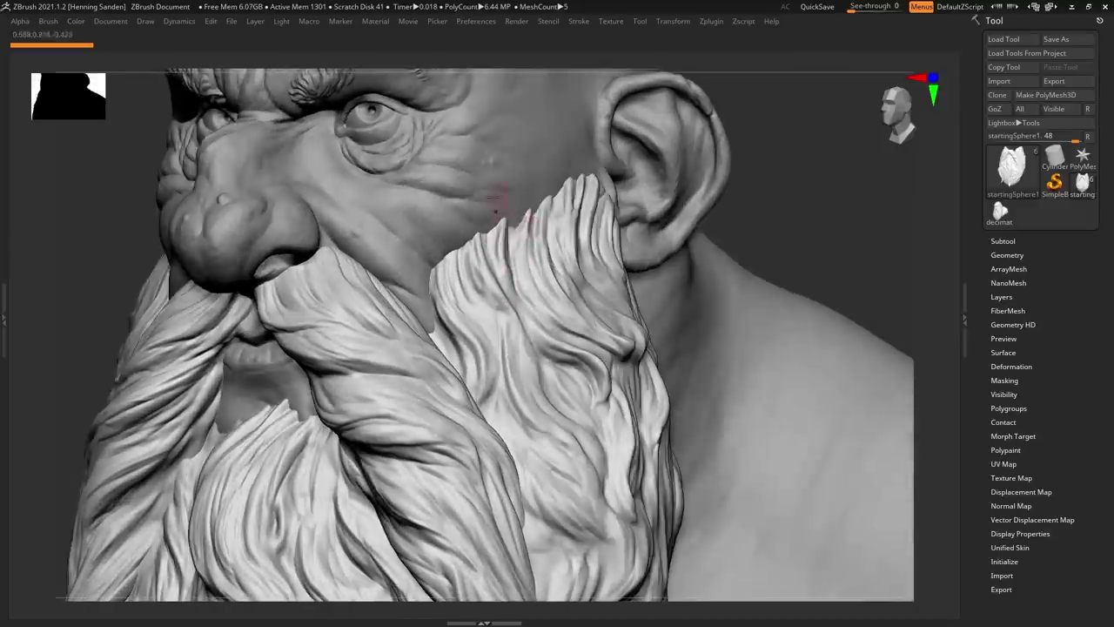
{"action": "left_click", "coordinate": [485, 194], "text": "alt"}
{"action": "left_click", "coordinate": [517, 230], "text": "alt"}
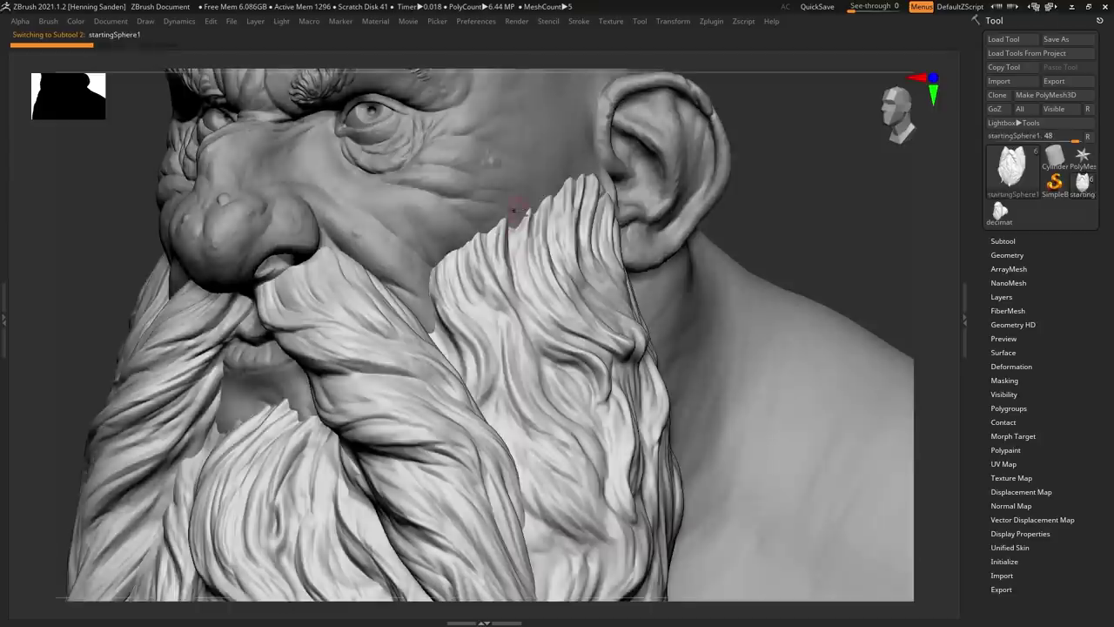
{"action": "left_click", "coordinate": [514, 211], "text": "alt"}
{"action": "left_click", "coordinate": [523, 229], "text": "alt"}
{"action": "left_click", "coordinate": [507, 200], "text": "alt"}
{"action": "left_click", "coordinate": [522, 228], "text": "alt"}
- Merge all visible subtools into a new tool and make the merged bust the active tool
{"action": "left_click", "coordinate": [1005, 242]}
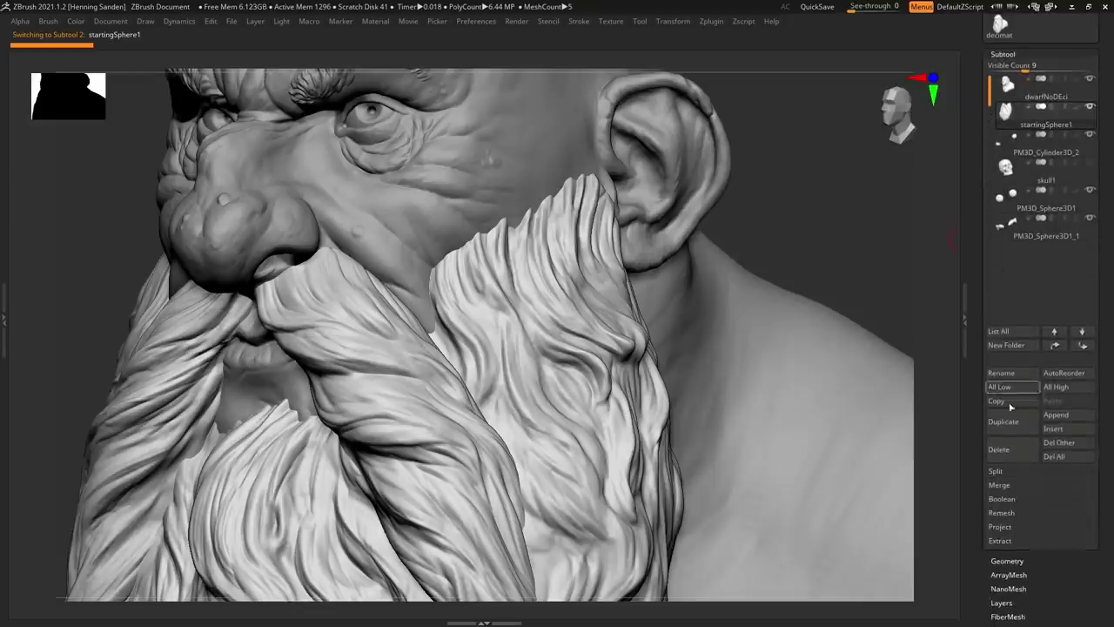
{"action": "left_click", "coordinate": [999, 485]}
{"action": "left_click", "coordinate": [1020, 512]}
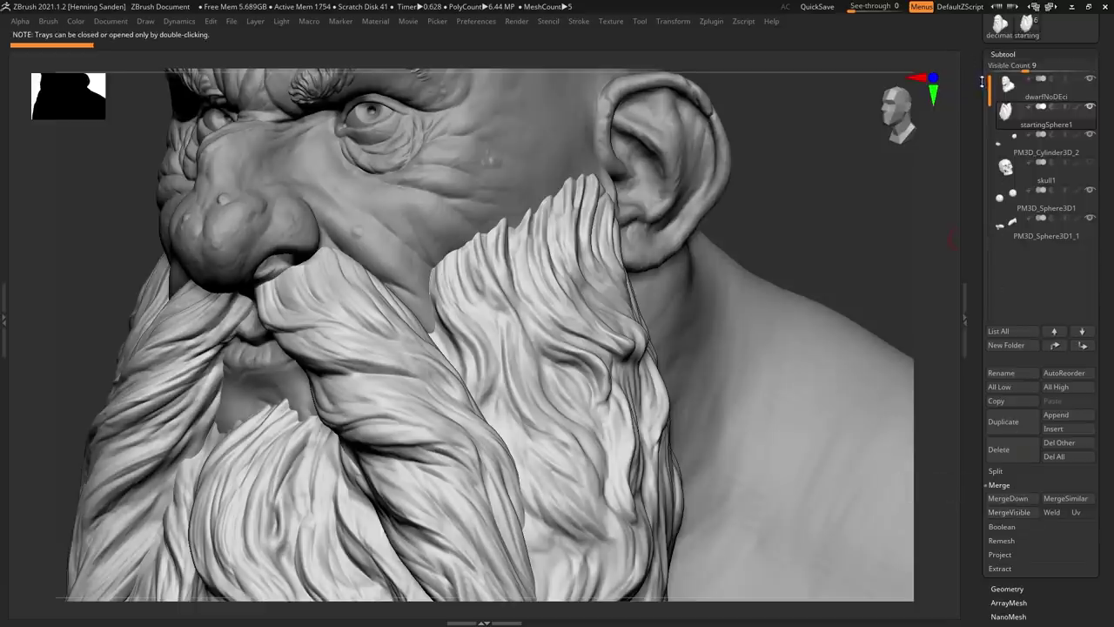
{"action": "left_click_drag", "start_coordinate": [982, 82], "coordinate": [982, 141]}
{"action": "left_click", "coordinate": [1000, 84]}
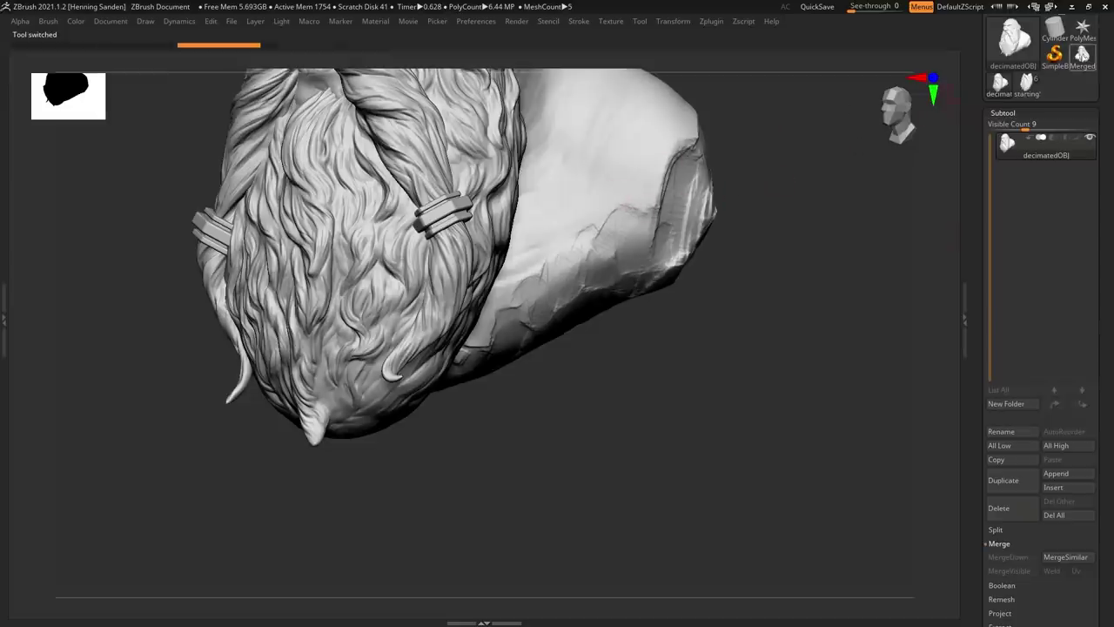
{"action": "left_click", "coordinate": [1082, 54]}
- Choose the ClayBuildup brush for the beard's upper edge, show the full interface, and check the brush's current alpha
{"action": "right_click_drag", "start_coordinate": [504, 196], "coordinate": [688, 202], "text": "ctrl"}
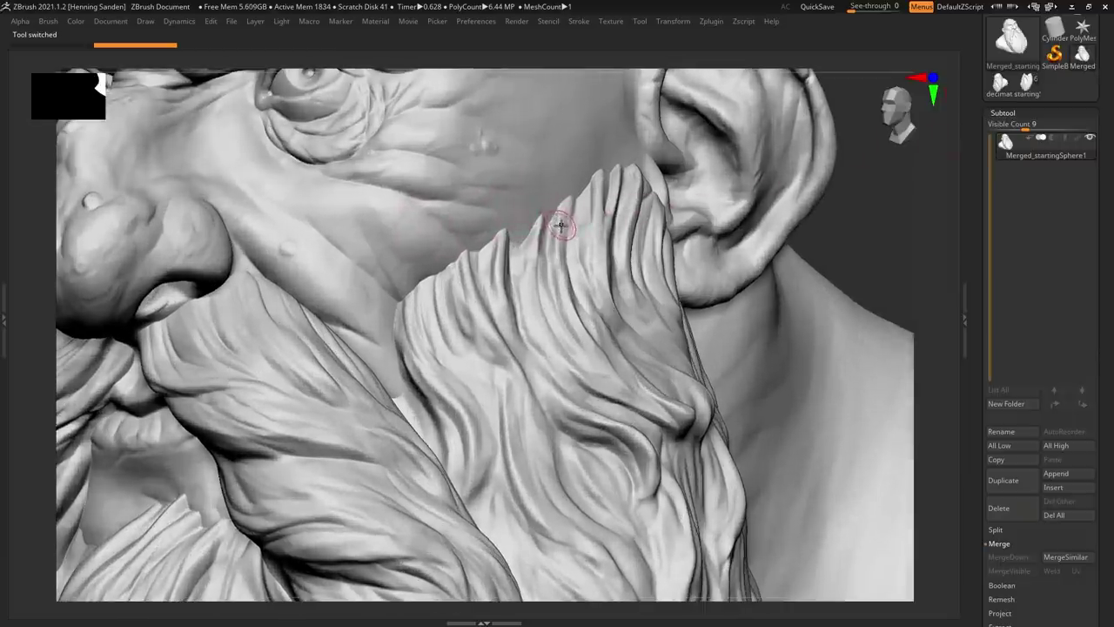
{"action": "key", "text": "b"}
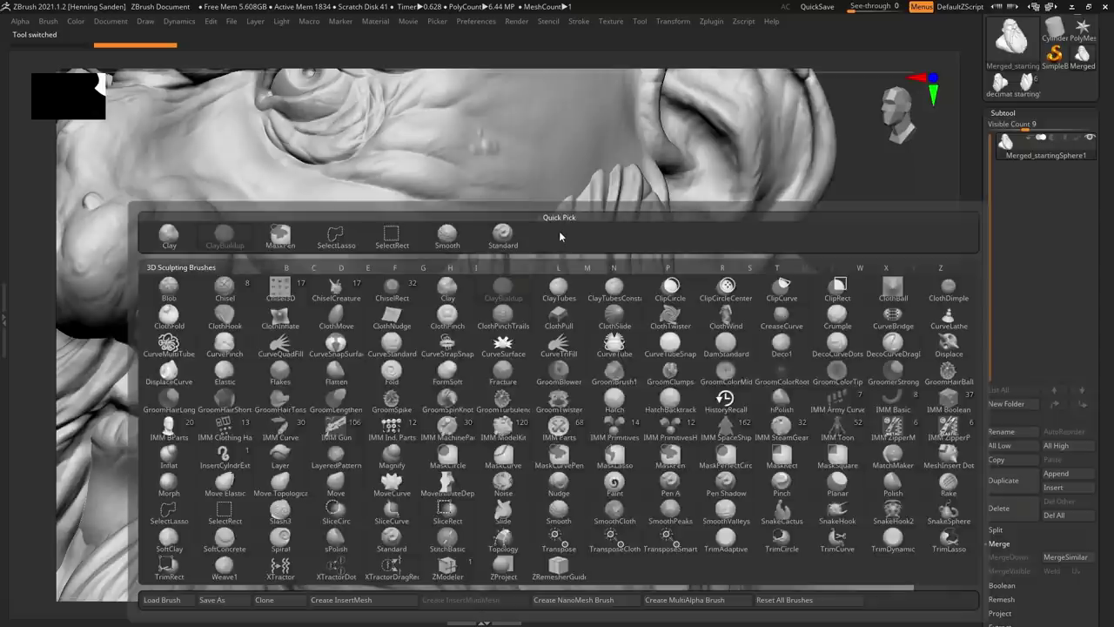
{"action": "key", "text": "c"}
{"action": "key", "text": "b"}
{"action": "right_click_drag", "start_coordinate": [510, 233], "coordinate": [567, 218]}
{"action": "key", "text": "Tab"}
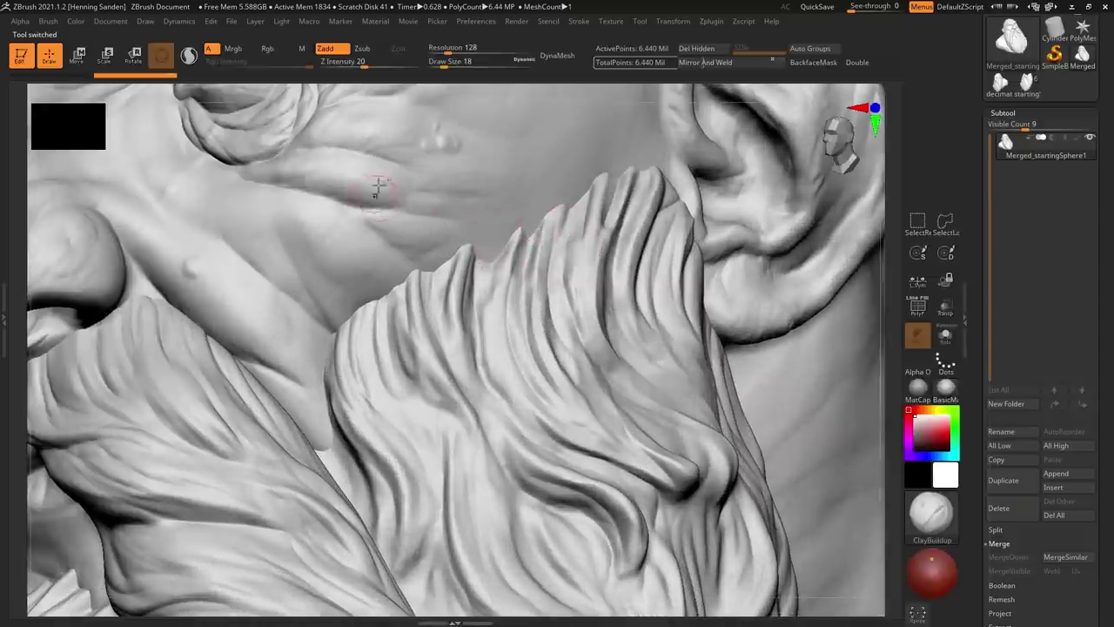
{"action": "left_click", "coordinate": [24, 22]}
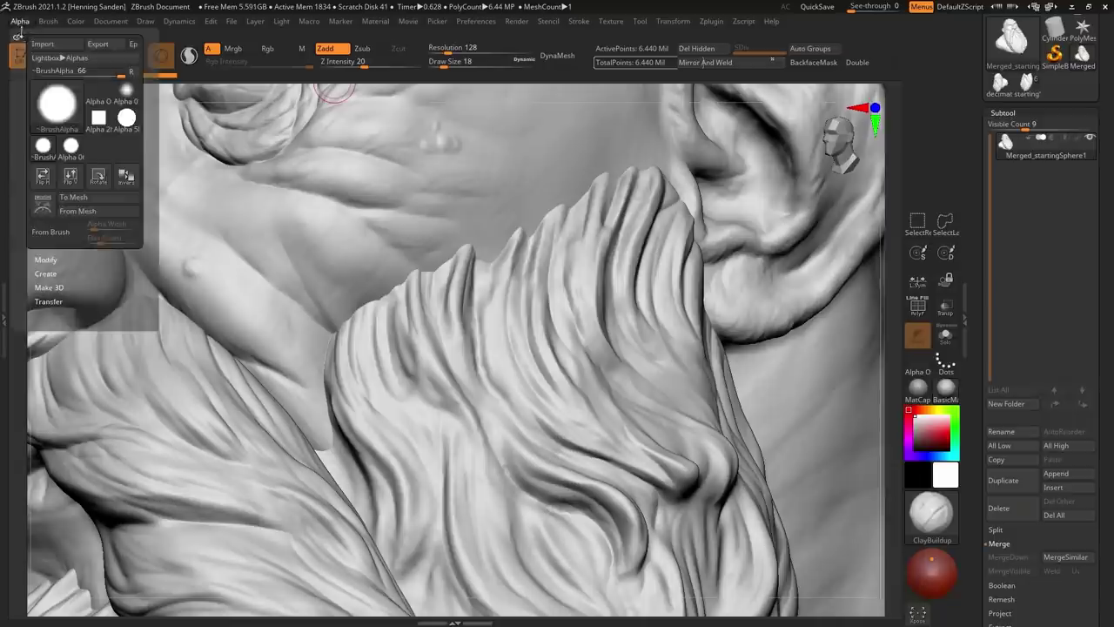
{"action": "mouse_move", "coordinate": [59, 118]}
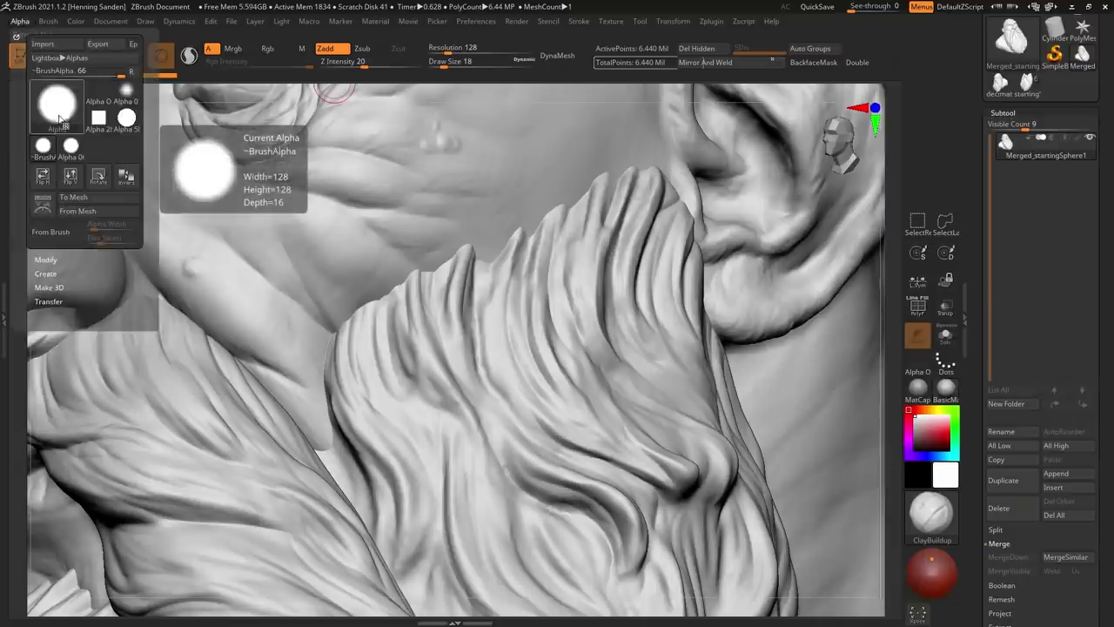
- Sculpt over the seam between the beard tufts and the cheek with ClayBuildup, using draw sizes 14 and 37
{"action": "right_click_drag", "start_coordinate": [480, 241], "coordinate": [533, 229]}
{"action": "key", "text": "bracketleft"}
{"action": "key", "text": "bracketleft"}
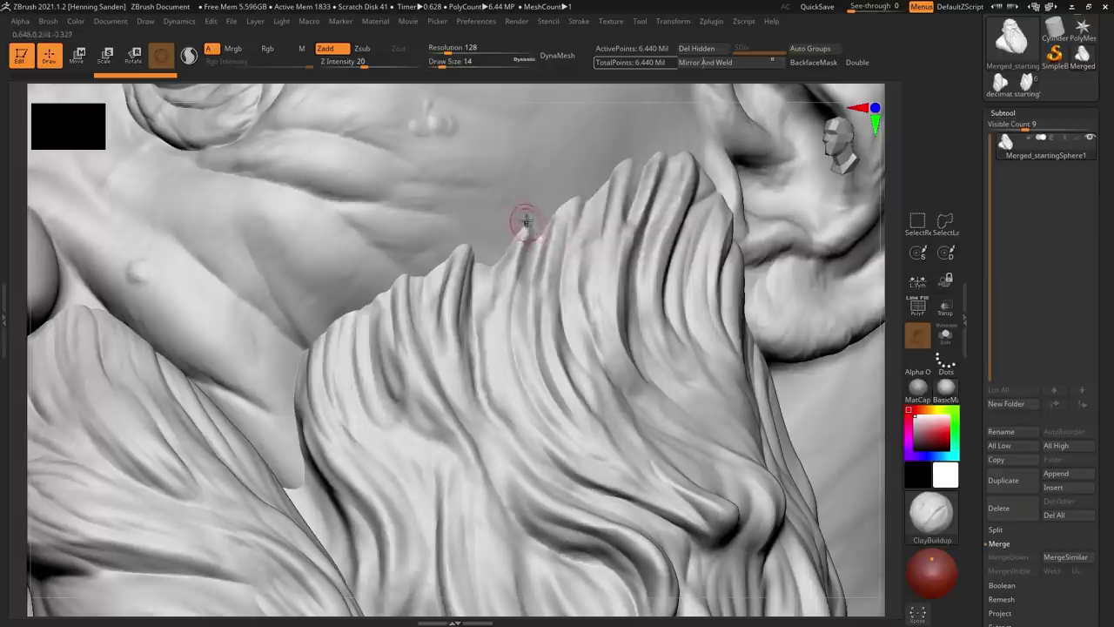
{"action": "left_click_drag", "start_coordinate": [529, 231], "coordinate": [525, 219]}
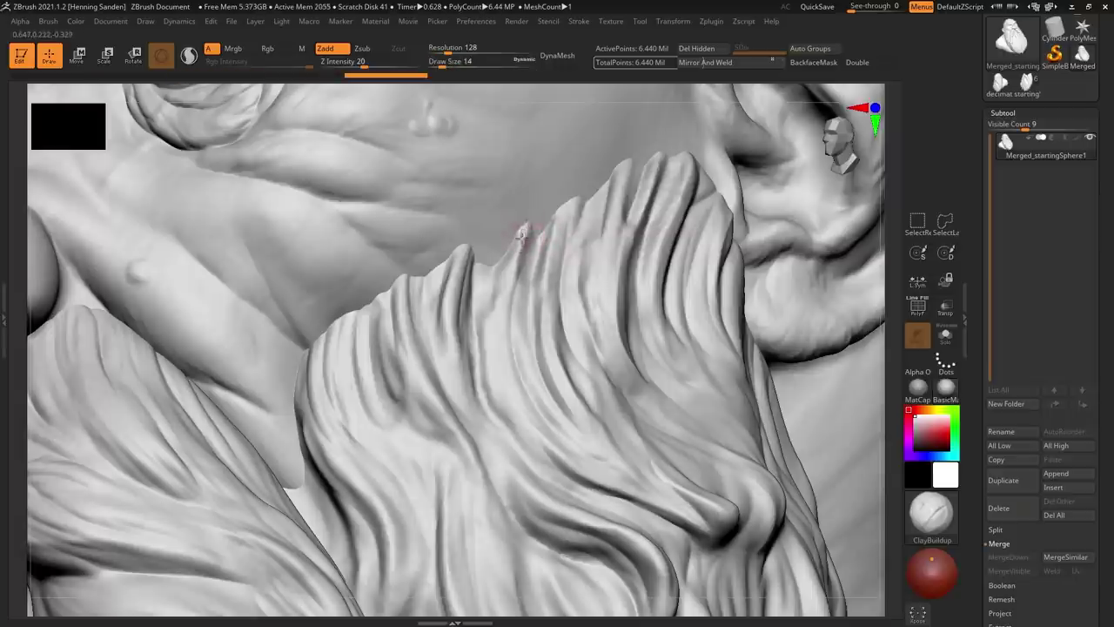
{"action": "key", "text": "bracketright"}
{"action": "key", "text": "bracketright"}
{"action": "key", "text": "bracketright"}
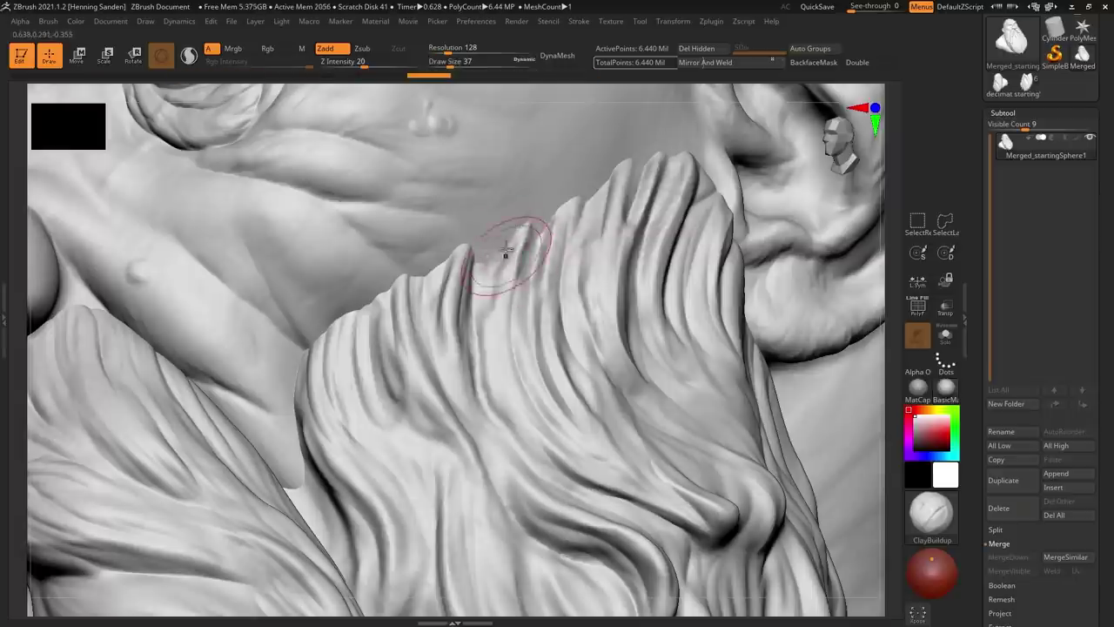
{"action": "mouse_move", "coordinate": [507, 253]}
{"action": "left_mouse_down"}
{"action": "mouse_move", "coordinate": [491, 268]}
{"action": "mouse_move", "coordinate": [483, 249]}
{"action": "mouse_move", "coordinate": [461, 248]}
{"action": "left_mouse_up"}
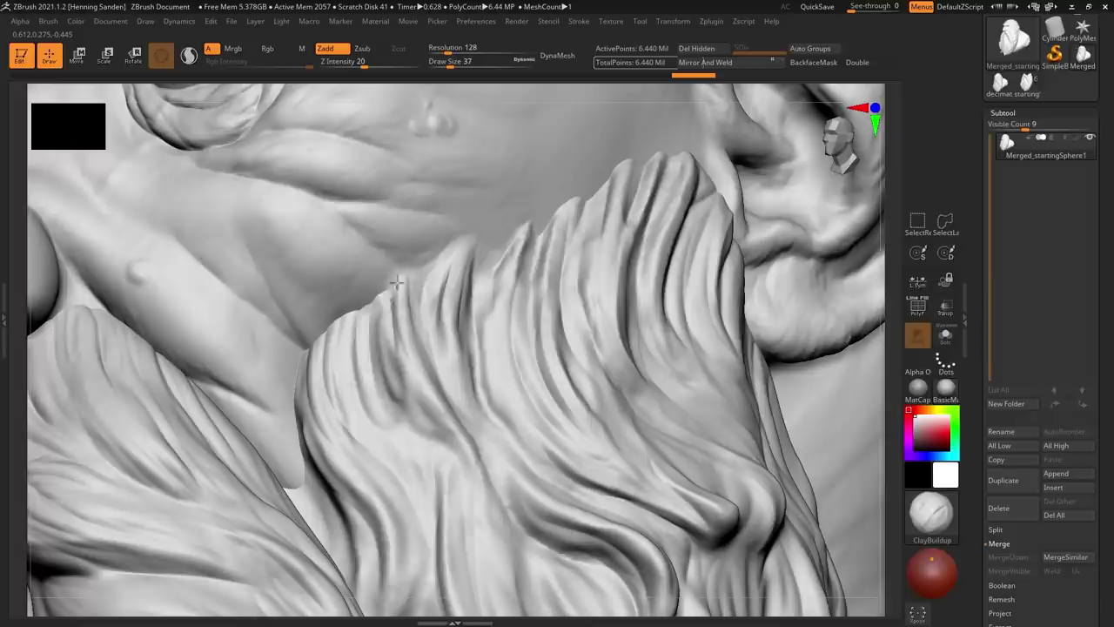
- Blend the front tufts and the strands toward the ear into the cheek, using draw size 20
{"action": "key", "text": "s"}
{"action": "left_click_drag", "start_coordinate": [377, 305], "coordinate": [353, 310]}
{"action": "left_click_drag", "start_coordinate": [521, 242], "coordinate": [588, 205]}
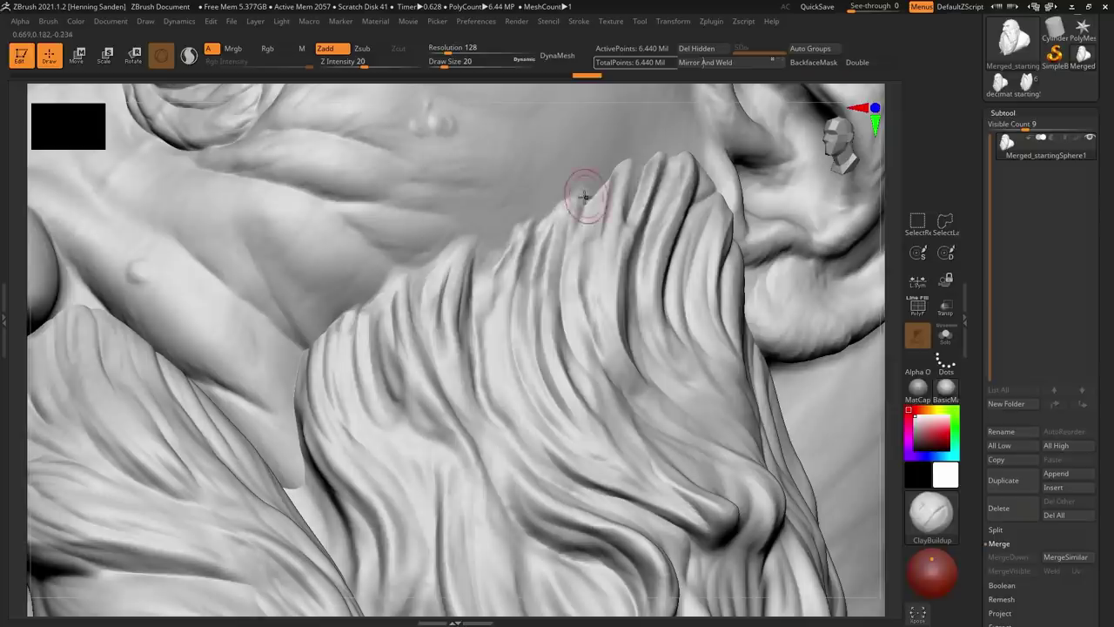
- Display the polyframe to examine the polygon density where the beard meets the cheek, and hide it again
{"action": "key", "text": "shift+f"}
{"action": "mouse_move", "coordinate": [599, 200]}
{"action": "right_mouse_down", "text": "ctrl"}
{"action": "mouse_move", "coordinate": [625, 223]}
{"action": "mouse_move", "coordinate": [588, 205]}
{"action": "right_mouse_up", "text": "ctrl"}
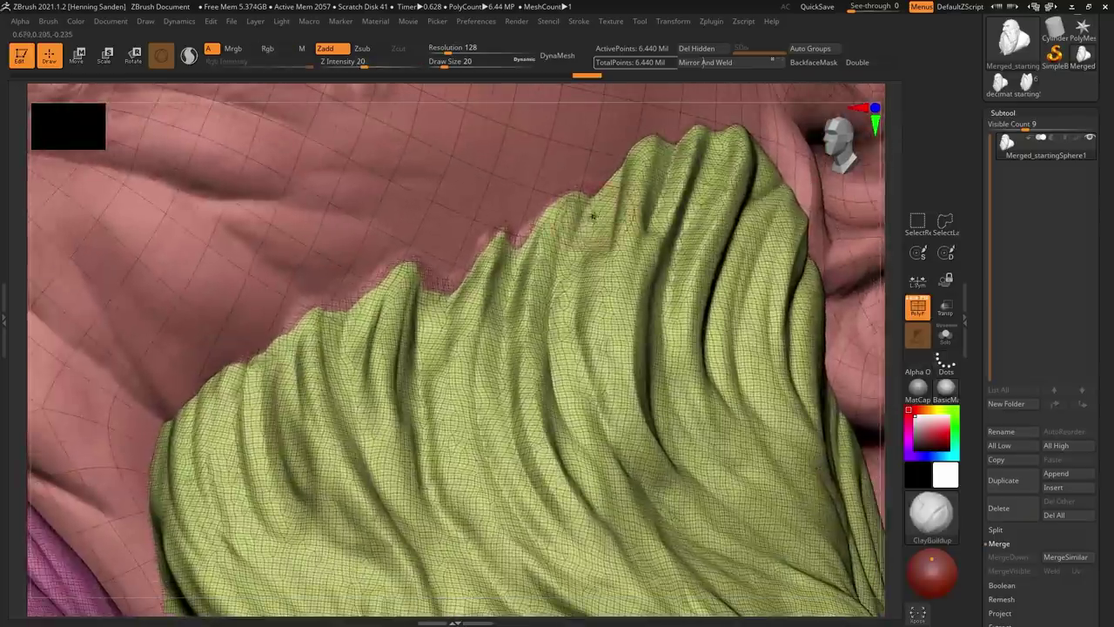
{"action": "key", "text": "shift+f"}
- Set the draw size to 27 and build up short strands along the beard's upper edge from near the ear to the front
{"action": "key", "text": "s"}
{"action": "left_click_drag", "start_coordinate": [584, 193], "coordinate": [542, 232]}
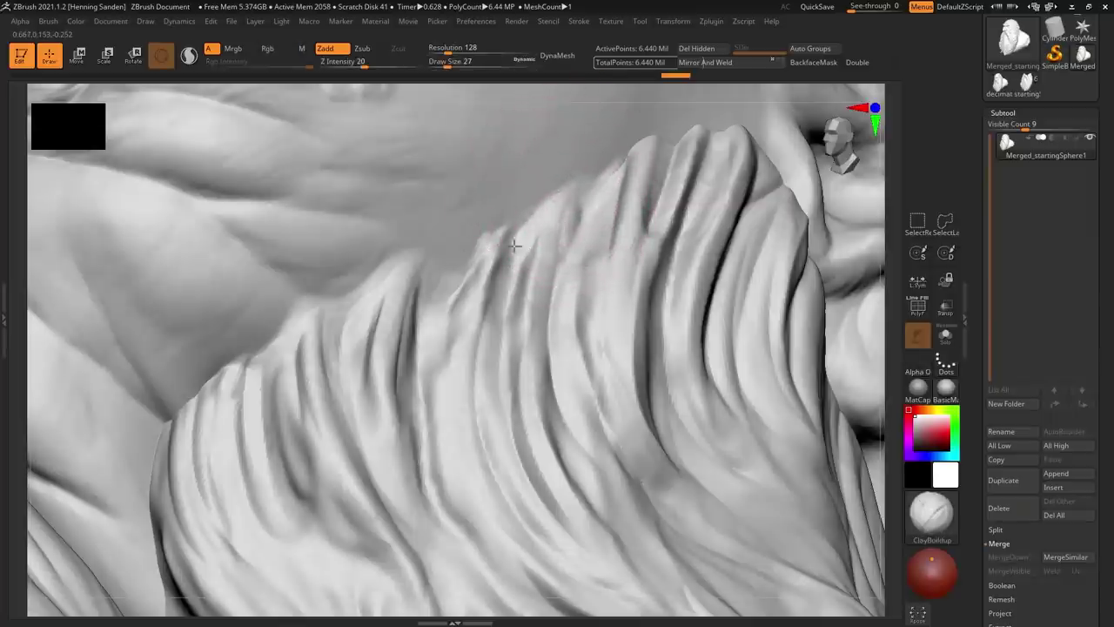
{"action": "mouse_move", "coordinate": [515, 246]}
{"action": "left_mouse_down"}
{"action": "mouse_move", "coordinate": [453, 316]}
{"action": "mouse_move", "coordinate": [356, 308]}
{"action": "mouse_move", "coordinate": [303, 341]}
{"action": "left_mouse_up"}
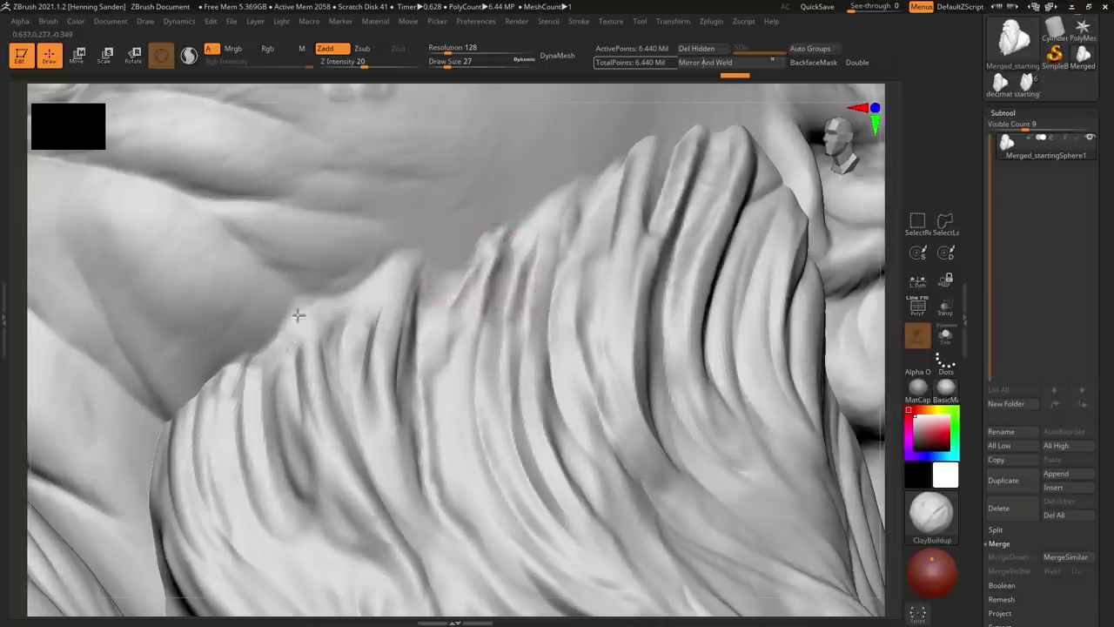
{"action": "left_click_drag", "start_coordinate": [265, 376], "coordinate": [269, 366]}
- Soften the sideburn's topmost tufts into the skin in front of the ear, using draw sizes 56 and 29
{"action": "right_click_drag", "start_coordinate": [415, 244], "coordinate": [465, 270], "text": "ctrl"}
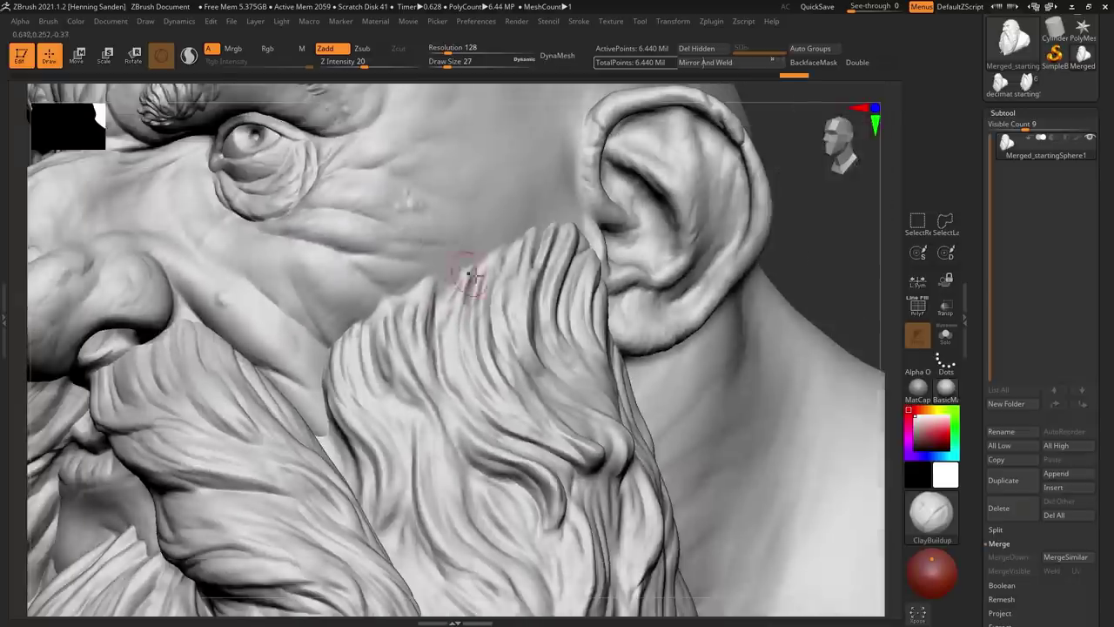
{"action": "left_click_drag", "start_coordinate": [465, 271], "coordinate": [497, 273]}
{"action": "mouse_move", "coordinate": [497, 274]}
{"action": "right_mouse_down", "text": "ctrl"}
{"action": "mouse_move", "coordinate": [513, 280]}
{"action": "mouse_move", "coordinate": [502, 256]}
{"action": "right_mouse_up", "text": "ctrl"}
{"action": "key", "text": "s"}
{"action": "left_click_drag", "start_coordinate": [502, 256], "coordinate": [512, 255]}
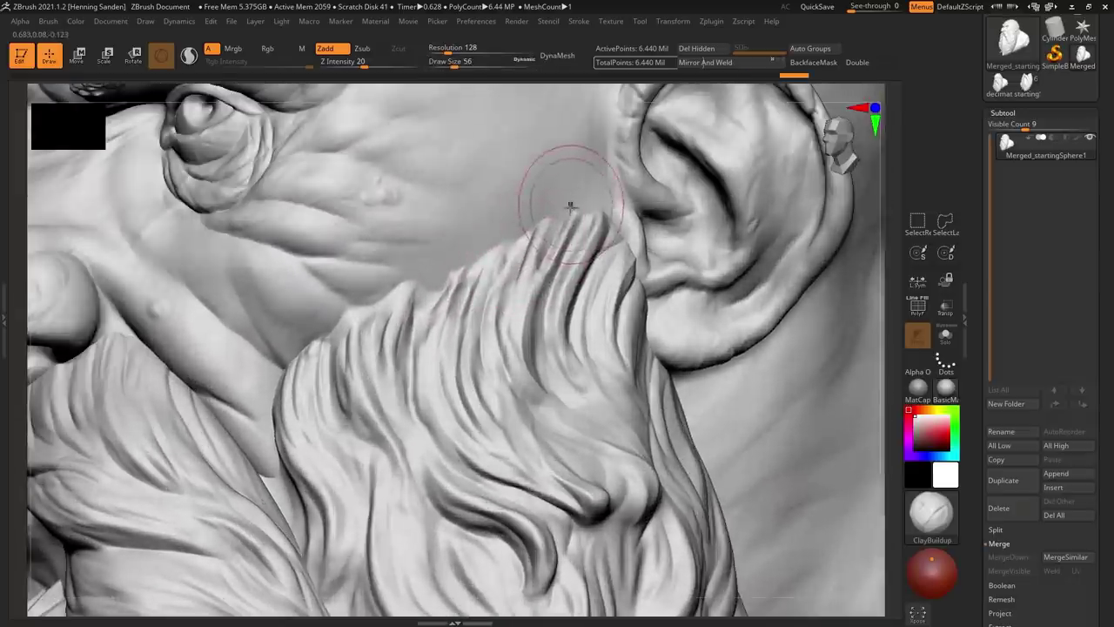
{"action": "key", "text": "s"}
{"action": "left_click_drag", "start_coordinate": [556, 216], "coordinate": [552, 216]}
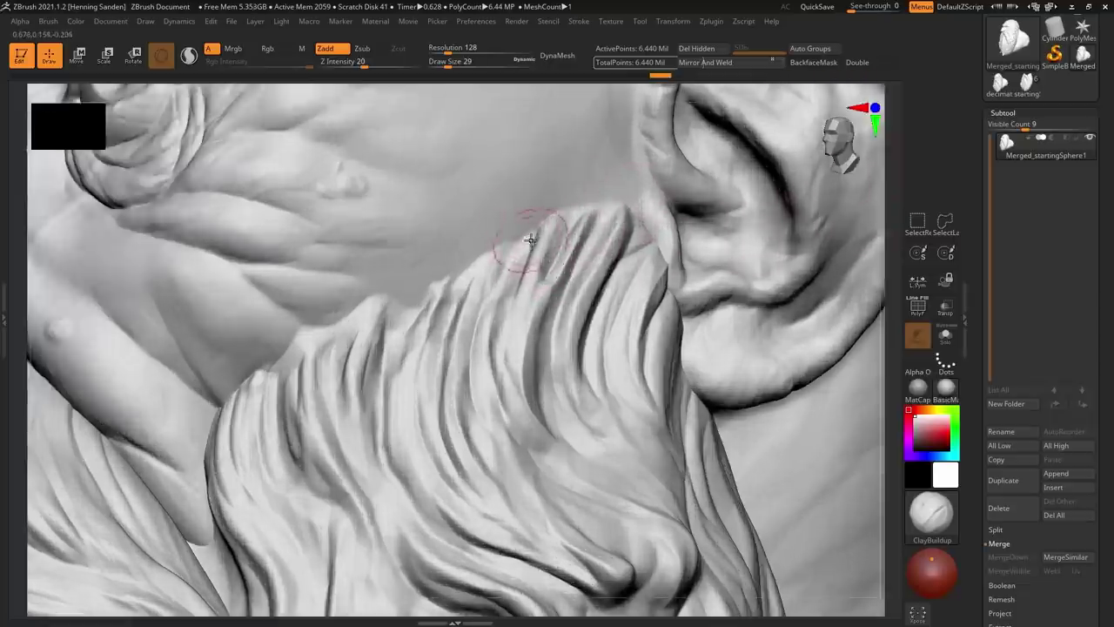
- Sculpt hair strands from the sideburn's top onto the skin beside the ear, starting with draw size 31
{"action": "key", "text": "s"}
{"action": "left_click_drag", "start_coordinate": [547, 218], "coordinate": [550, 211]}
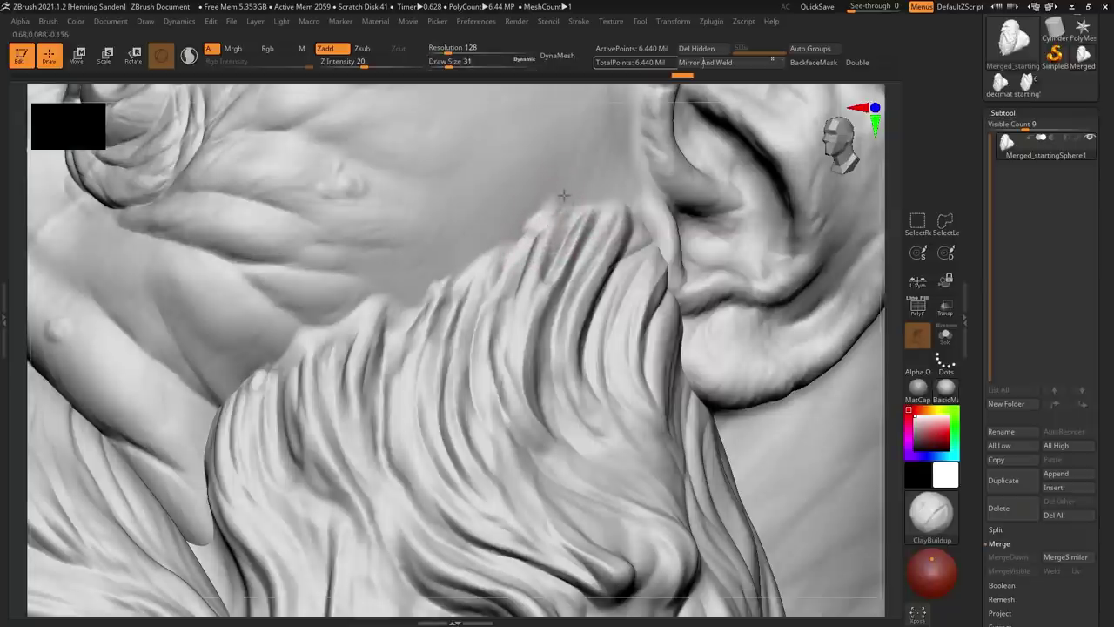
{"action": "left_click_drag", "start_coordinate": [561, 221], "coordinate": [629, 206]}
{"action": "key", "text": "s"}
{"action": "mouse_move", "coordinate": [642, 209]}
{"action": "left_mouse_down"}
{"action": "mouse_move", "coordinate": [653, 214]}
{"action": "mouse_move", "coordinate": [638, 221]}
{"action": "mouse_move", "coordinate": [624, 197]}
{"action": "mouse_move", "coordinate": [616, 202]}
{"action": "left_mouse_up"}
- Set the draw size to 68 and blend the upper beard edge broadly into the cheek
{"action": "key", "text": "s"}
{"action": "mouse_move", "coordinate": [512, 253]}
{"action": "left_mouse_down"}
{"action": "mouse_move", "coordinate": [526, 238]}
{"action": "mouse_move", "coordinate": [342, 345]}
{"action": "mouse_move", "coordinate": [421, 273]}
{"action": "mouse_move", "coordinate": [480, 259]}
{"action": "mouse_move", "coordinate": [466, 265]}
{"action": "mouse_move", "coordinate": [500, 233]}
{"action": "mouse_move", "coordinate": [509, 274]}
{"action": "mouse_move", "coordinate": [502, 222]}
{"action": "left_mouse_up"}
{"action": "right_click_drag", "start_coordinate": [542, 271], "coordinate": [496, 271]}
{"action": "mouse_move", "coordinate": [482, 221]}
{"action": "right_mouse_down", "text": "ctrl"}
{"action": "mouse_move", "coordinate": [507, 278]}
{"action": "mouse_move", "coordinate": [510, 269]}
{"action": "right_mouse_up", "text": "ctrl"}
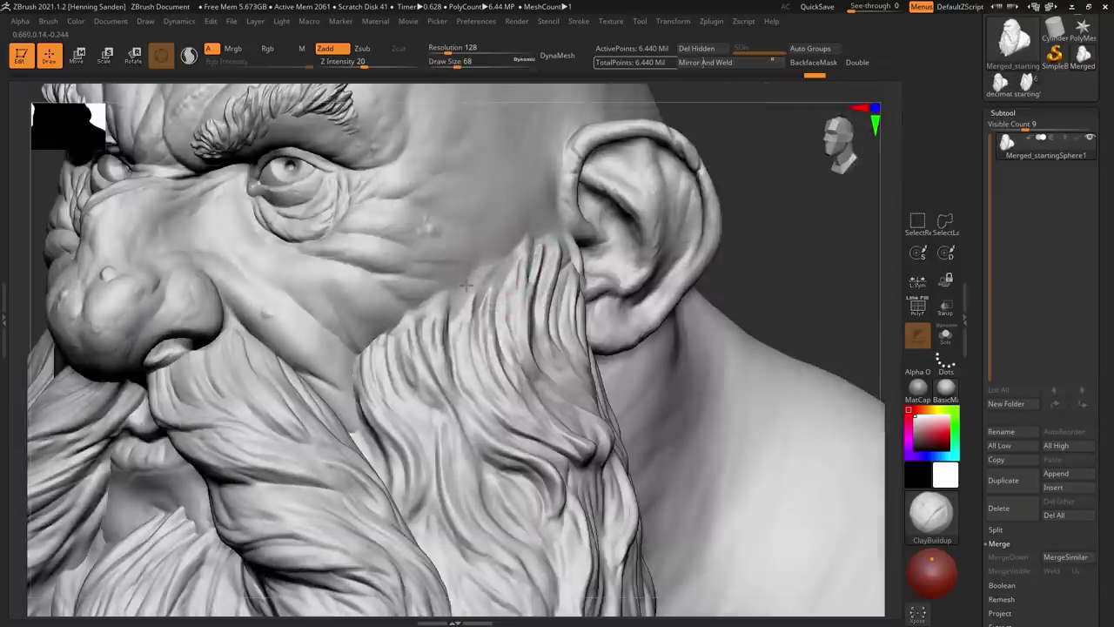
{"action": "left_click_drag", "start_coordinate": [522, 246], "coordinate": [503, 253]}
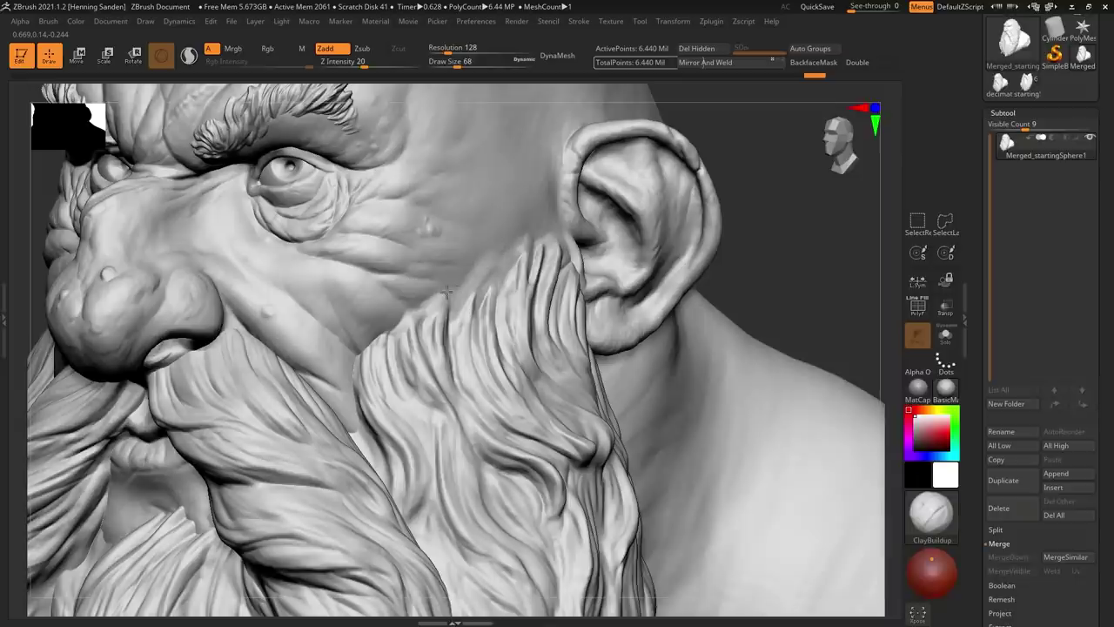
- Lower the Z Intensity to 9 and refine the transition between beard and cheek with light strokes
{"action": "left_click_drag", "start_coordinate": [364, 66], "coordinate": [349, 66]}
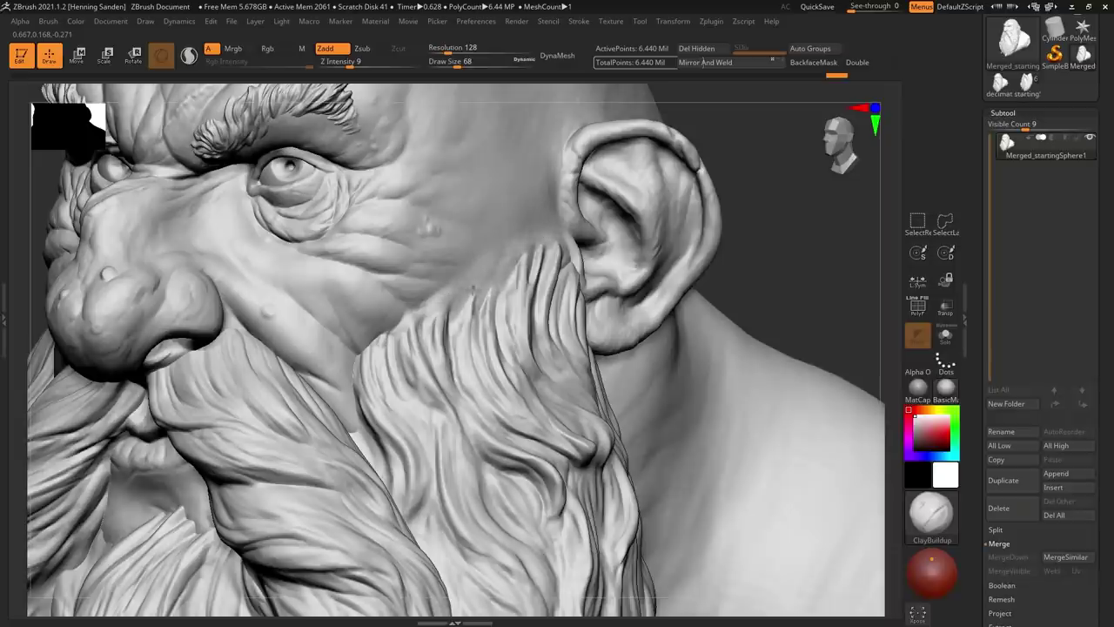
{"action": "mouse_move", "coordinate": [409, 329]}
{"action": "left_mouse_down"}
{"action": "mouse_move", "coordinate": [378, 351]}
{"action": "mouse_move", "coordinate": [386, 331]}
{"action": "left_mouse_up"}
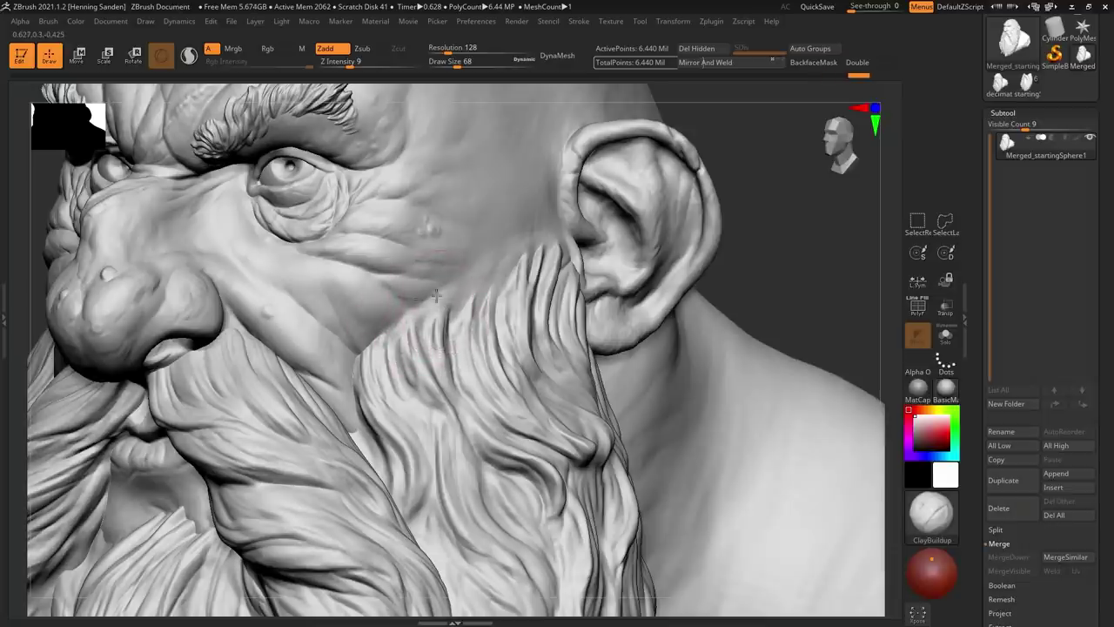
{"action": "mouse_move", "coordinate": [426, 292]}
{"action": "left_mouse_down"}
{"action": "mouse_move", "coordinate": [417, 308]}
{"action": "mouse_move", "coordinate": [481, 291]}
{"action": "left_mouse_up"}
{"action": "key", "text": "s"}
{"action": "right_click_drag", "start_coordinate": [489, 291], "coordinate": [479, 299]}
{"action": "key", "text": "s"}
{"action": "left_click_drag", "start_coordinate": [481, 299], "coordinate": [471, 299]}
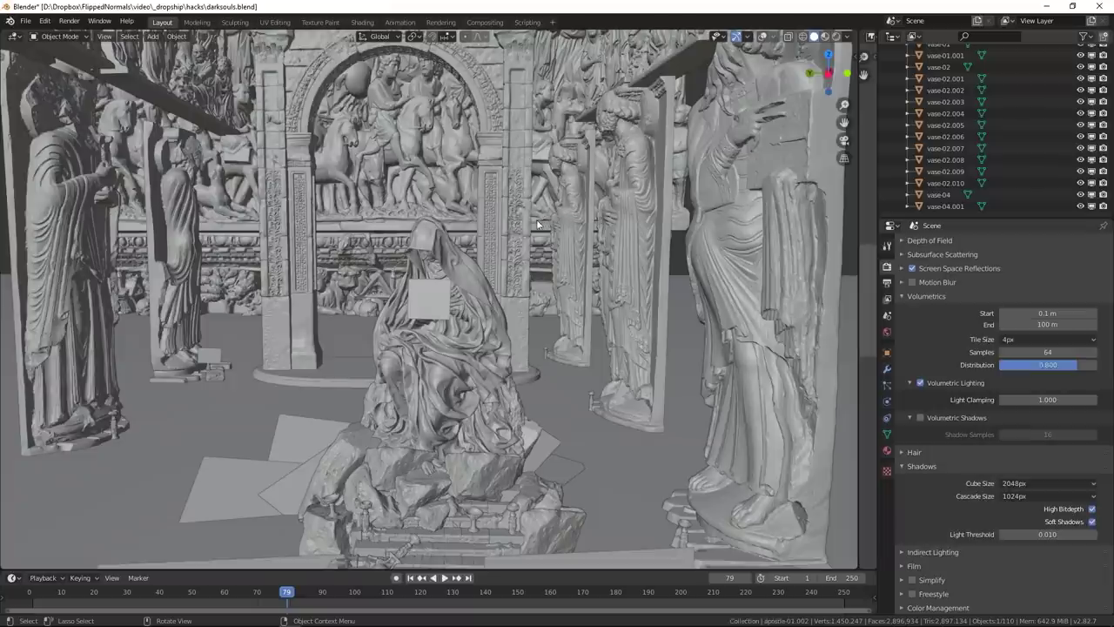
- Switch to the darksouls.blend scene in Blender and inspect the seated hooded figure, the surrounding statues, and the semicircular relief
{"action": "mouse_move", "coordinate": [400, 277]}
{"action": "middle_mouse_down"}
{"action": "mouse_move", "coordinate": [447, 283]}
{"action": "mouse_move", "coordinate": [409, 287]}
{"action": "middle_mouse_up"}
{"action": "key", "text": "alt+Tab"}
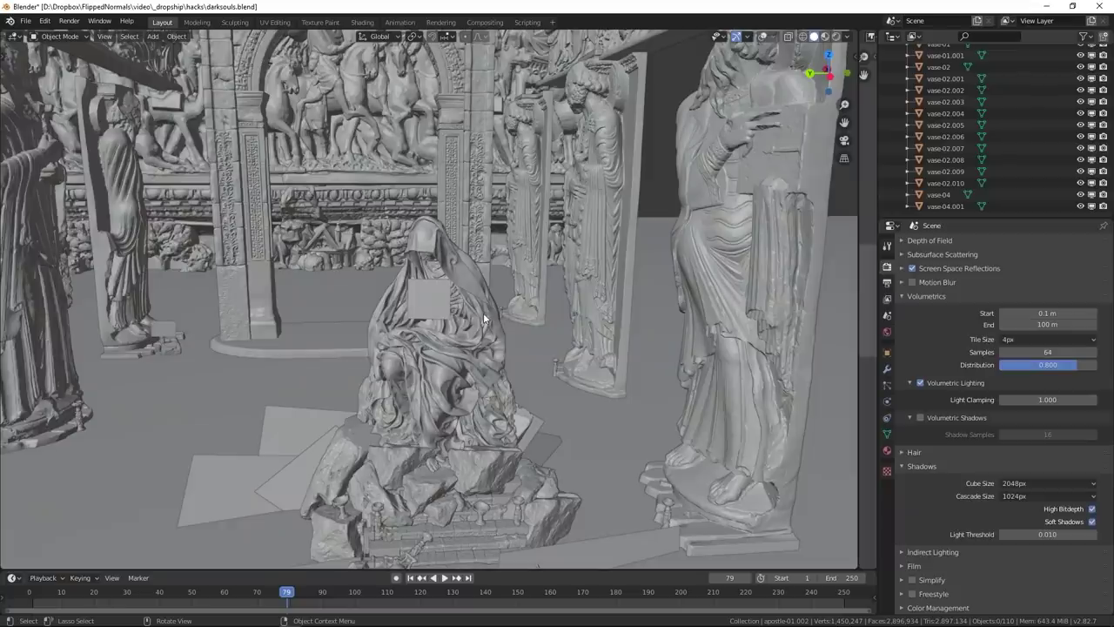
{"action": "middle_click_drag", "start_coordinate": [483, 313], "coordinate": [586, 289]}
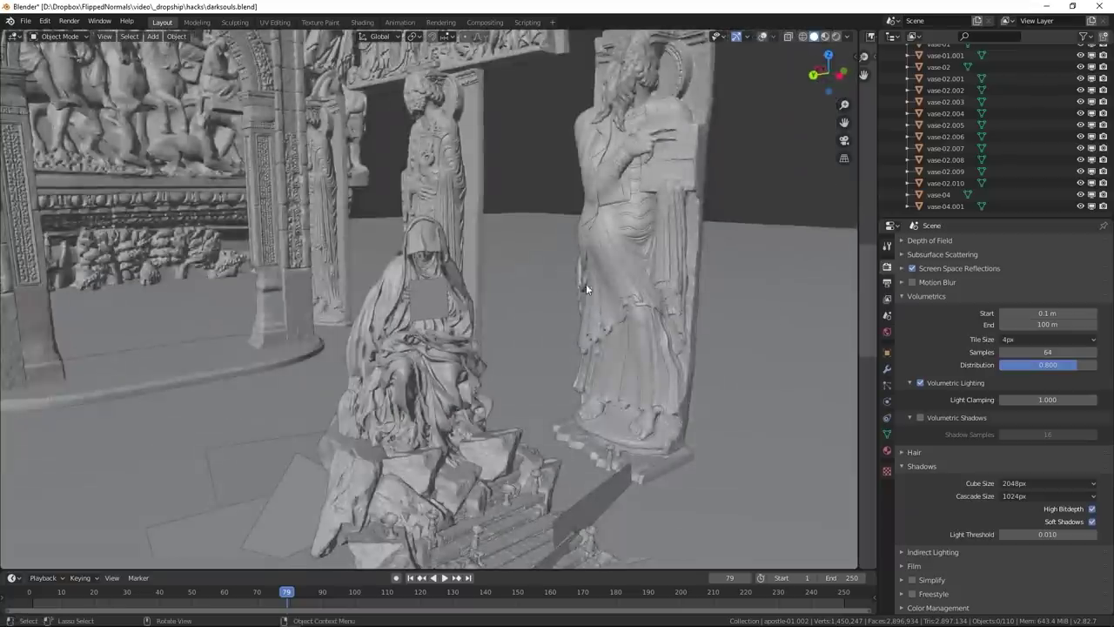
{"action": "middle_click_drag", "start_coordinate": [639, 247], "coordinate": [537, 228]}
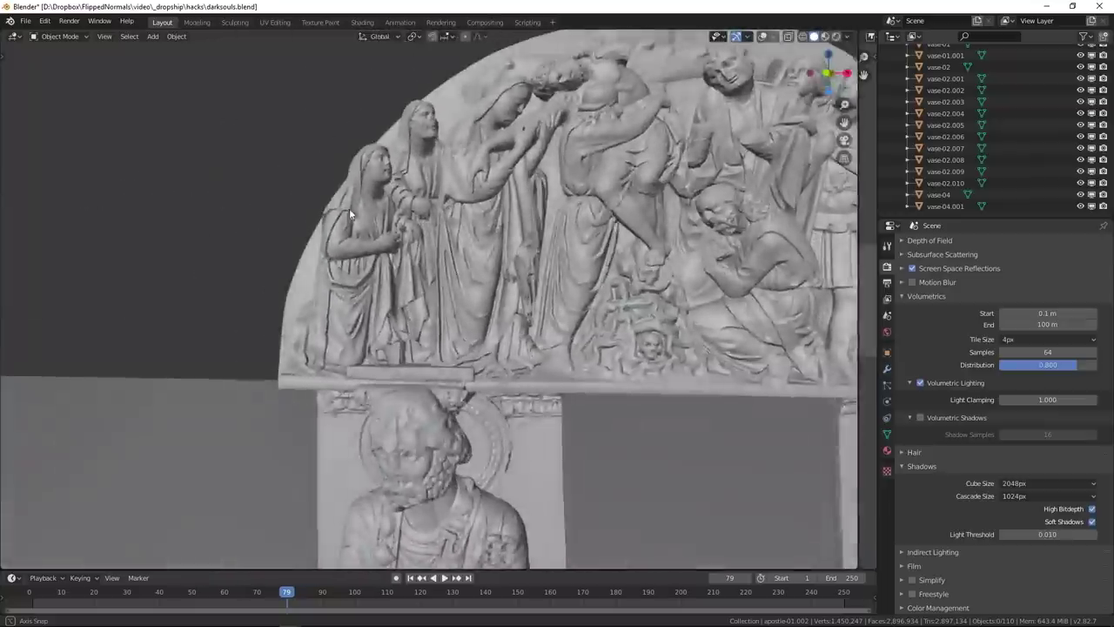
- Examine the statue with the broken head up close and the carved relief wall behind the arch
{"action": "middle_click_drag", "start_coordinate": [599, 256], "coordinate": [559, 165]}
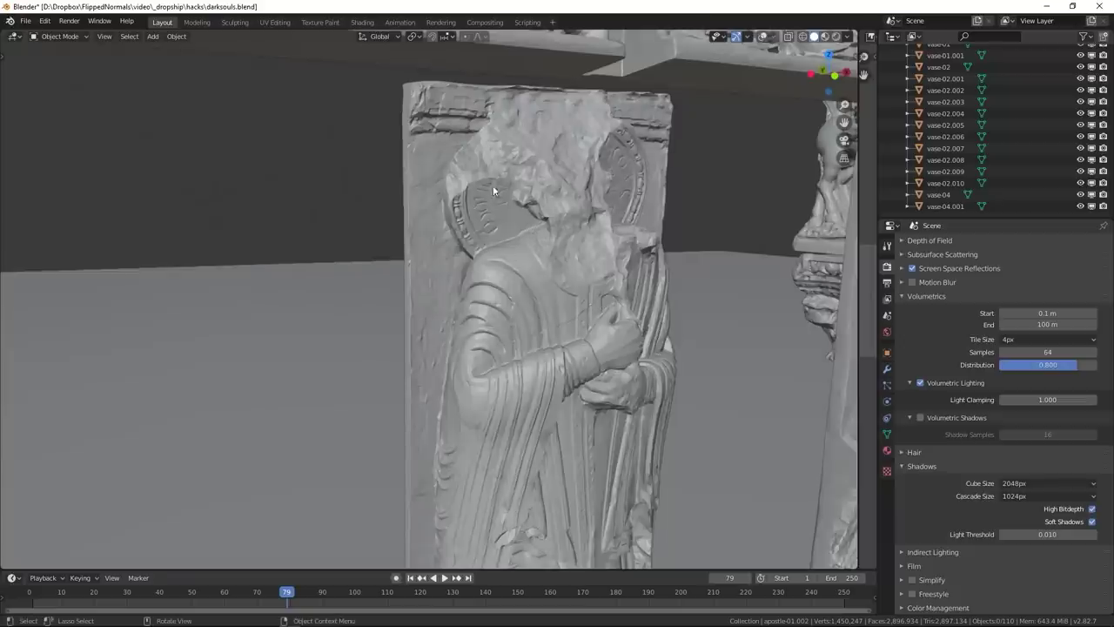
{"action": "middle_click_drag", "start_coordinate": [493, 191], "coordinate": [579, 298]}
{"action": "middle_click_drag", "start_coordinate": [607, 440], "coordinate": [437, 209], "text": "shift"}
{"action": "middle_click_drag", "start_coordinate": [437, 209], "coordinate": [435, 487], "text": "shift"}
{"action": "middle_click_drag", "start_coordinate": [507, 160], "coordinate": [458, 291], "text": "shift"}
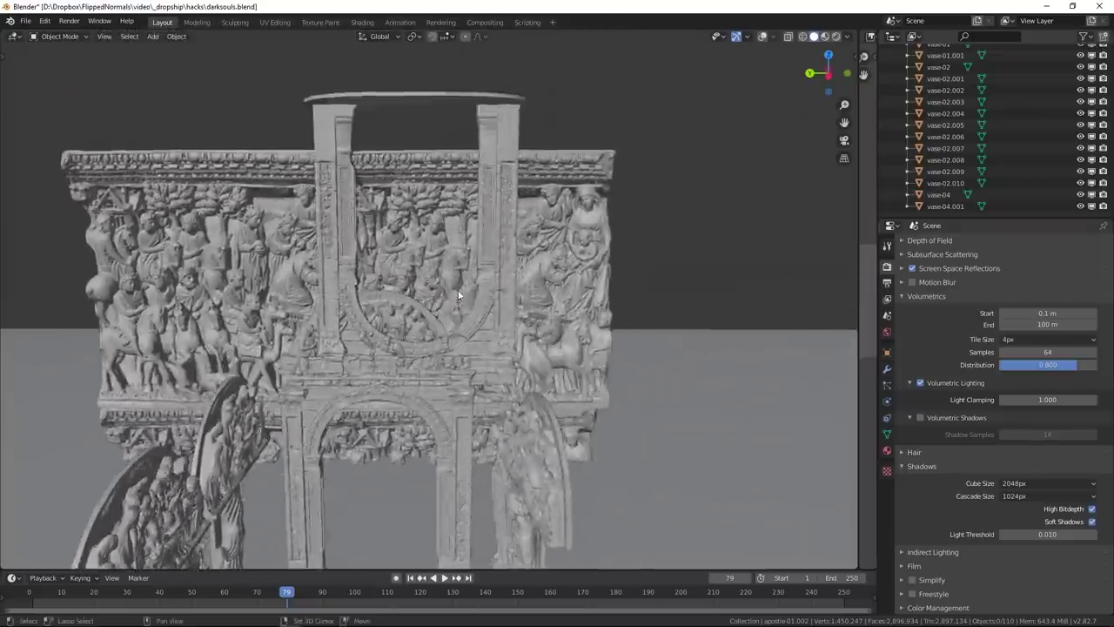
- Switch the viewport to Rendered shading and examine the lit torso and folded hands of the hooded statue up close
{"action": "scroll", "coordinate": [459, 295], "scroll_direction": "up", "scroll_amount": 2}
{"action": "middle_click_drag", "start_coordinate": [477, 405], "coordinate": [497, 365]}
{"action": "scroll", "coordinate": [516, 356], "scroll_direction": "up", "scroll_amount": 2}
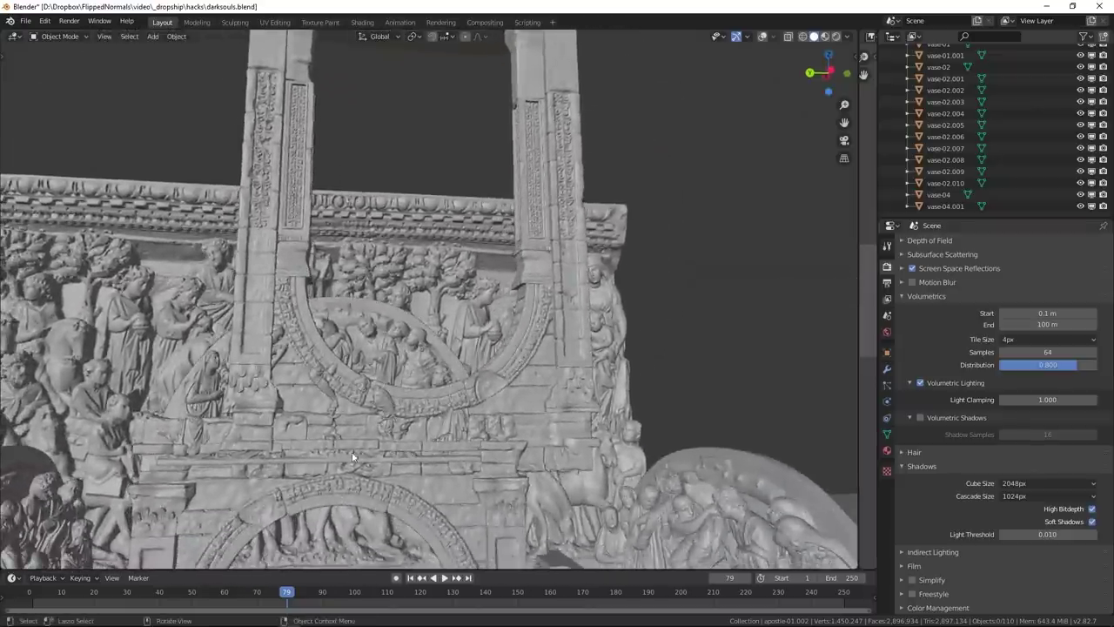
{"action": "middle_click_drag", "start_coordinate": [470, 440], "coordinate": [497, 398]}
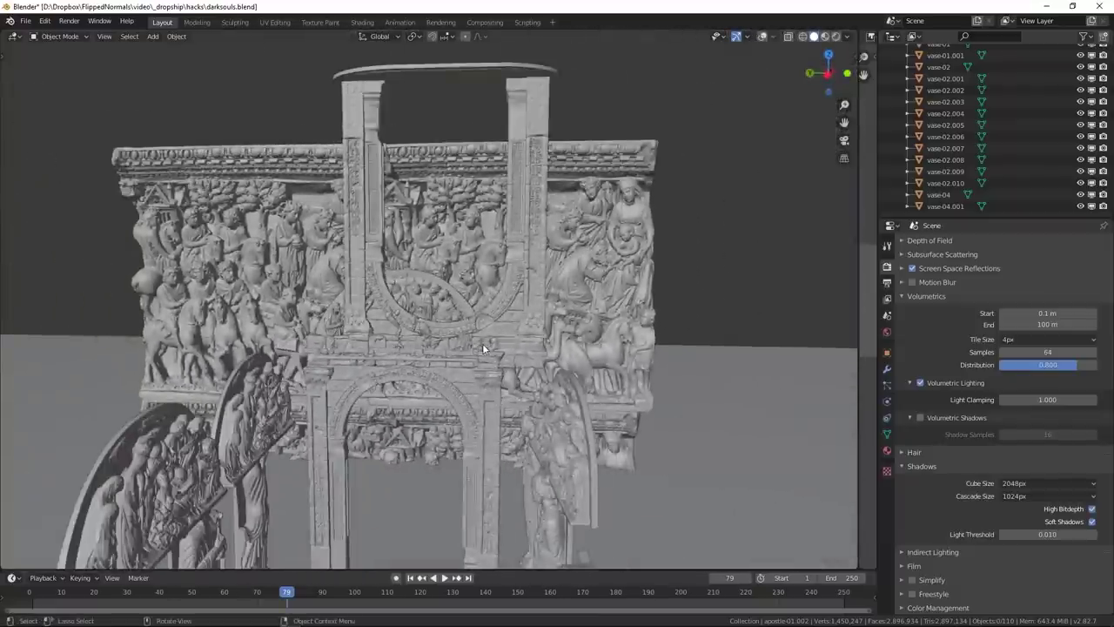
{"action": "key", "text": "z"}
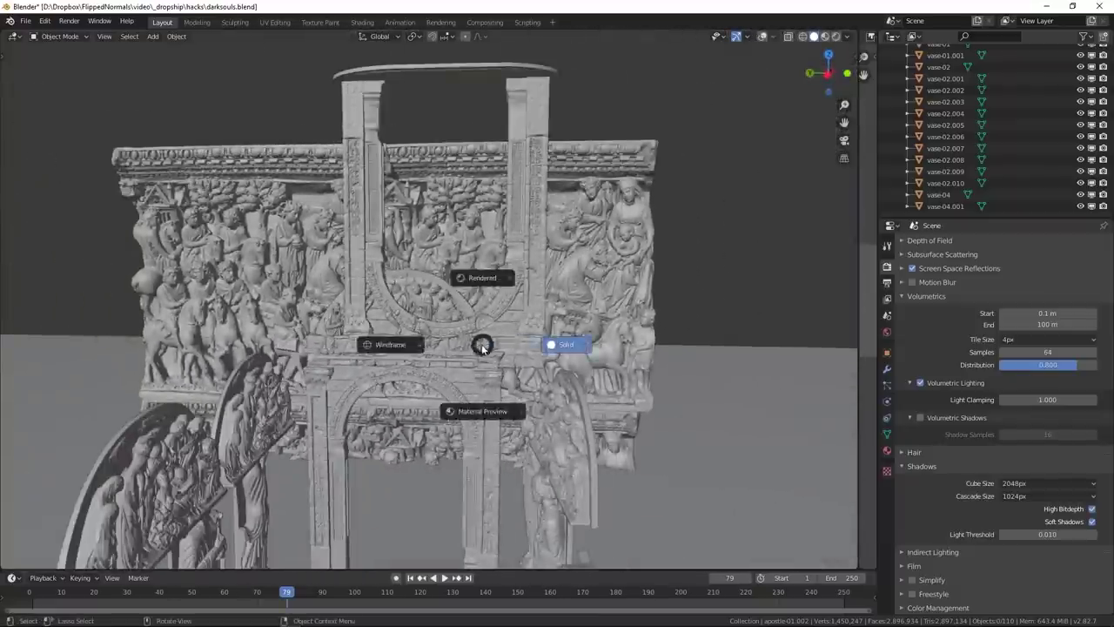
{"action": "left_click", "coordinate": [474, 286]}
{"action": "mouse_move", "coordinate": [440, 394]}
{"action": "middle_mouse_down"}
{"action": "mouse_move", "coordinate": [486, 406]}
{"action": "mouse_move", "coordinate": [505, 334]}
{"action": "mouse_move", "coordinate": [527, 315]}
{"action": "mouse_move", "coordinate": [462, 307]}
{"action": "middle_mouse_up"}
{"action": "scroll", "coordinate": [531, 277], "scroll_direction": "up", "scroll_amount": 7}
{"action": "middle_click_drag", "start_coordinate": [537, 273], "coordinate": [522, 326], "text": "shift"}
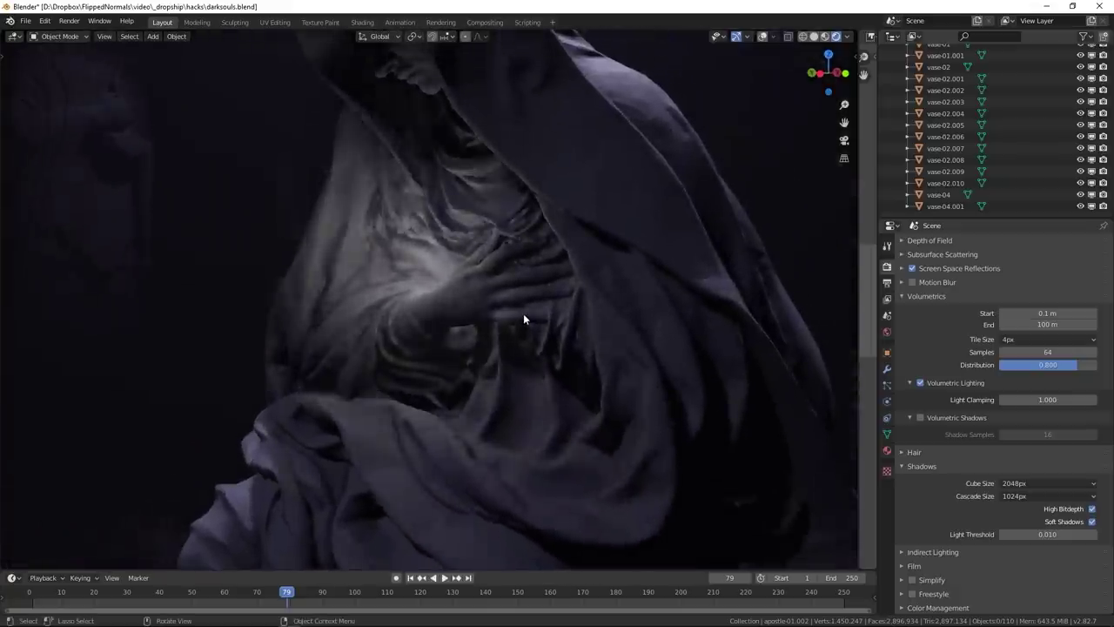
{"action": "scroll", "coordinate": [501, 283], "scroll_direction": "down", "scroll_amount": 8}
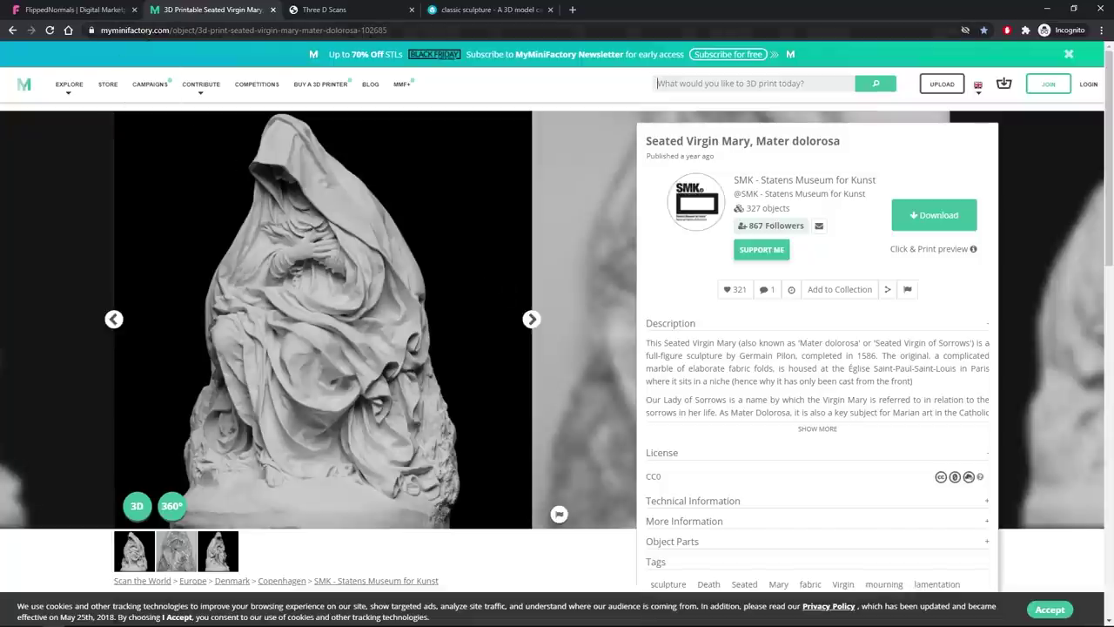
- Look at the Three D Scans site and browse down through the classic sculpture collection on Sketchfab for statue scans
{"action": "left_click", "coordinate": [323, 10]}
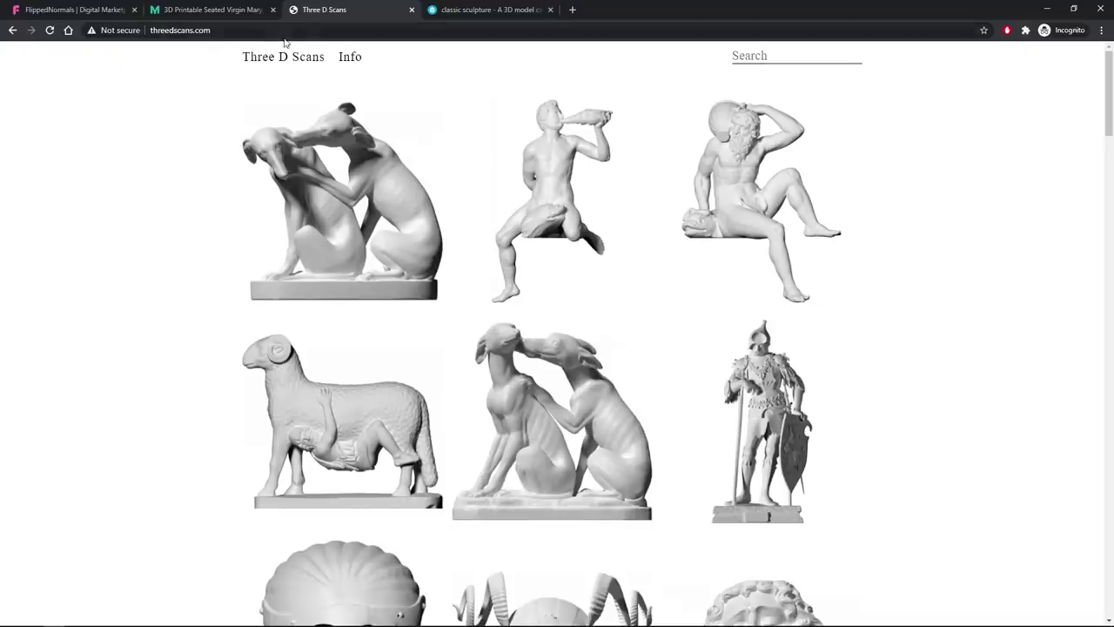
{"action": "left_click", "coordinate": [473, 12]}
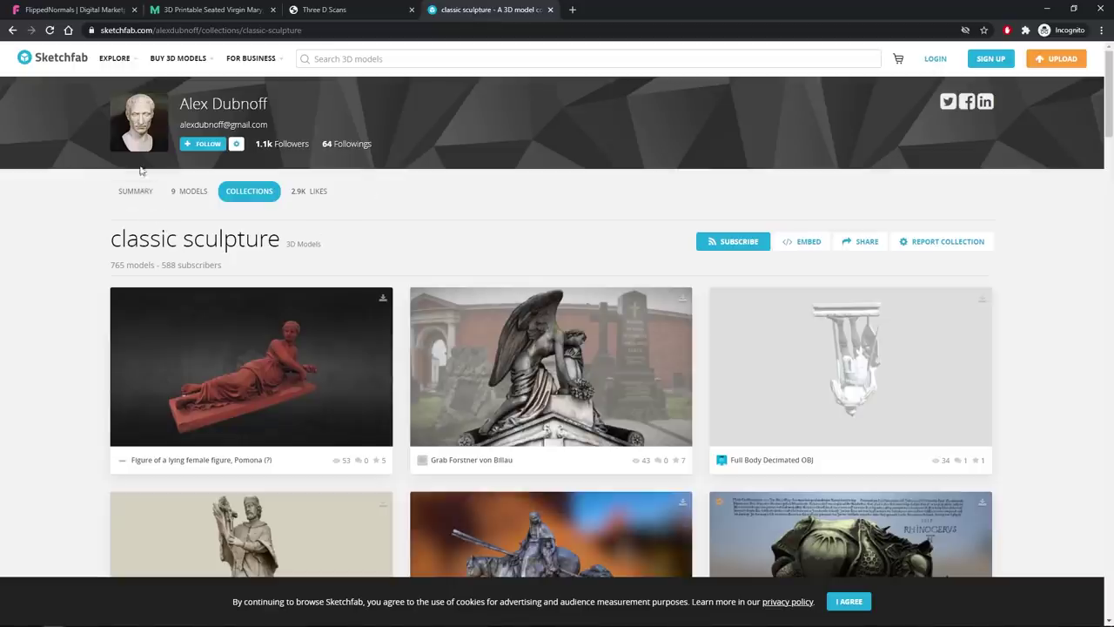
{"action": "scroll", "coordinate": [180, 252], "scroll_direction": "down", "scroll_amount": 3}
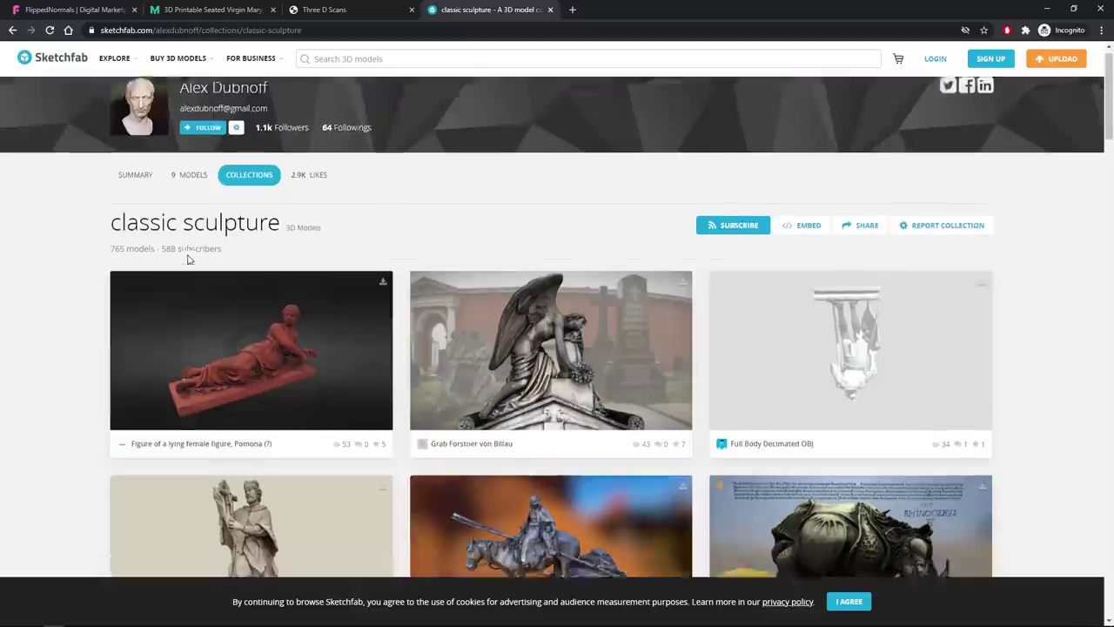
{"action": "scroll", "coordinate": [174, 255], "scroll_direction": "down", "scroll_amount": 1}
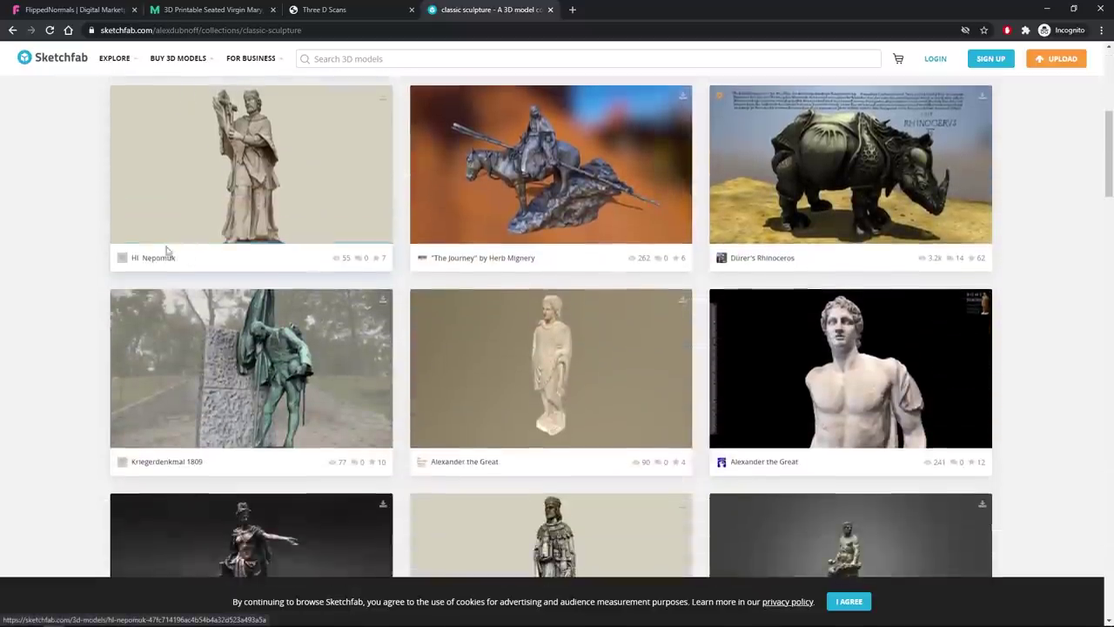
{"action": "scroll", "coordinate": [139, 246], "scroll_direction": "down", "scroll_amount": 2}
{"action": "scroll", "coordinate": [149, 246], "scroll_direction": "down", "scroll_amount": 5}
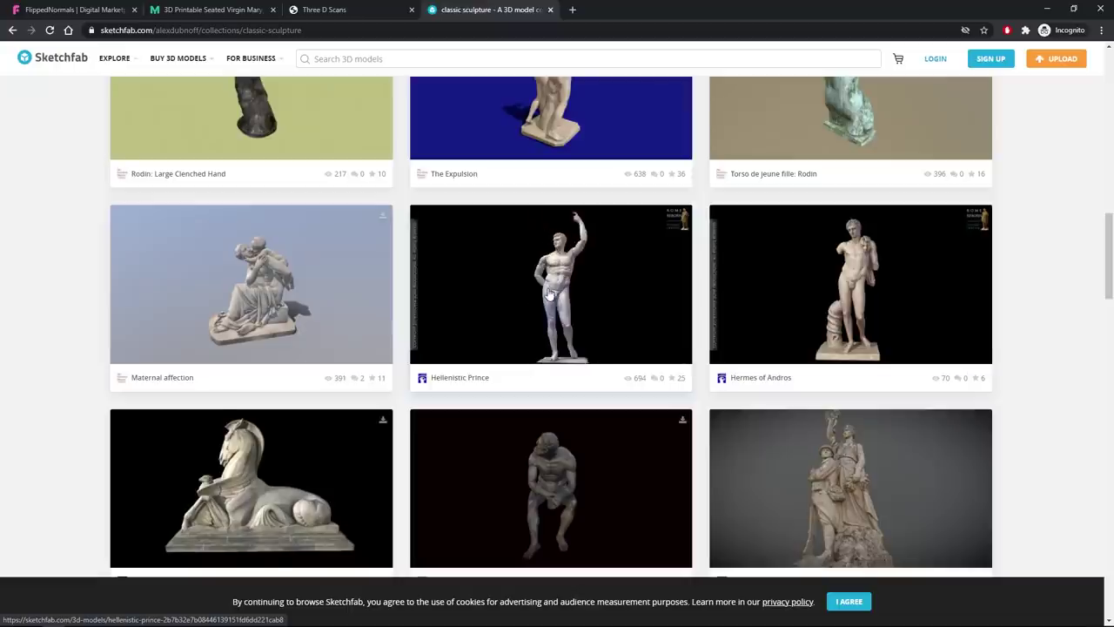
{"action": "scroll", "coordinate": [550, 294], "scroll_direction": "down", "scroll_amount": 4}
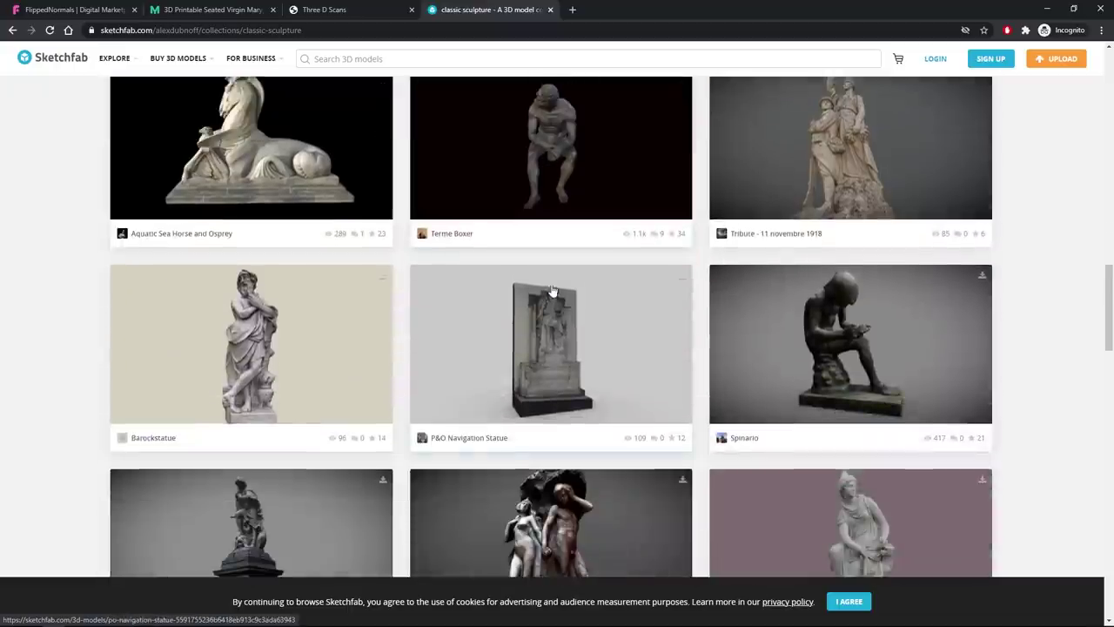
{"action": "scroll", "coordinate": [619, 346], "scroll_direction": "down", "scroll_amount": 4}
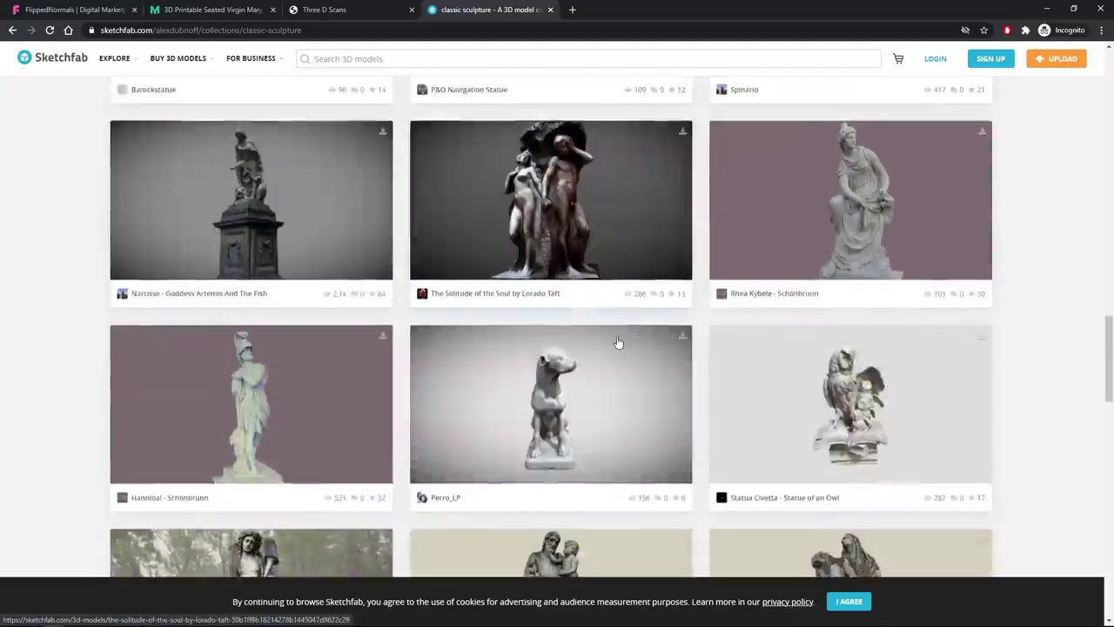
{"action": "scroll", "coordinate": [618, 342], "scroll_direction": "down", "scroll_amount": 2}
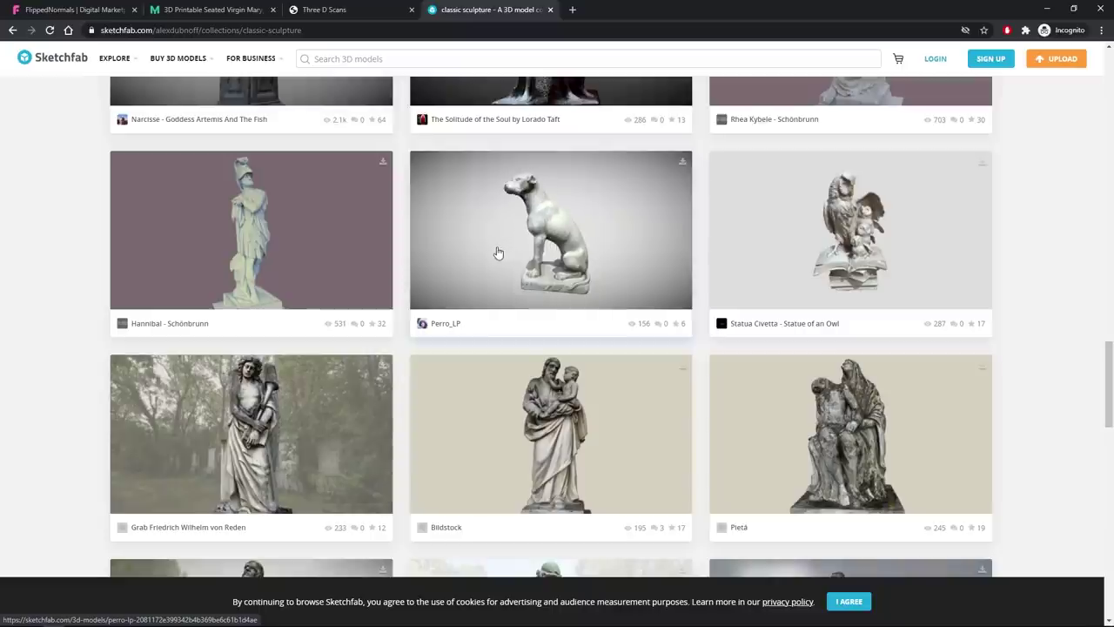
{"action": "scroll", "coordinate": [537, 235], "scroll_direction": "down", "scroll_amount": 4}
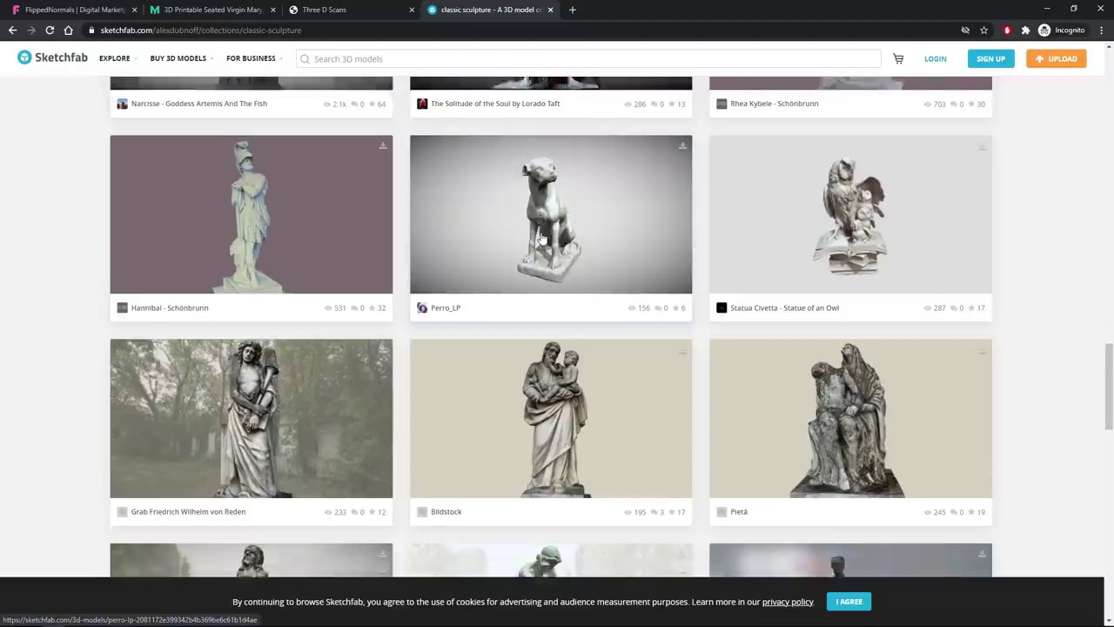
{"action": "scroll", "coordinate": [539, 243], "scroll_direction": "down", "scroll_amount": 2}
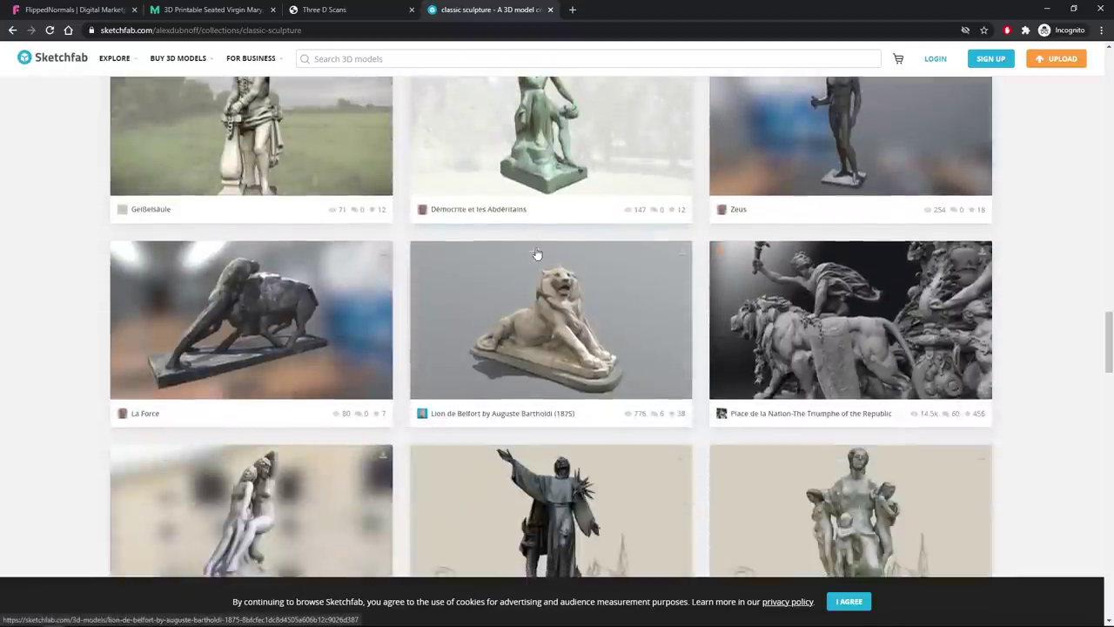
{"action": "scroll", "coordinate": [569, 335], "scroll_direction": "down", "scroll_amount": 1}
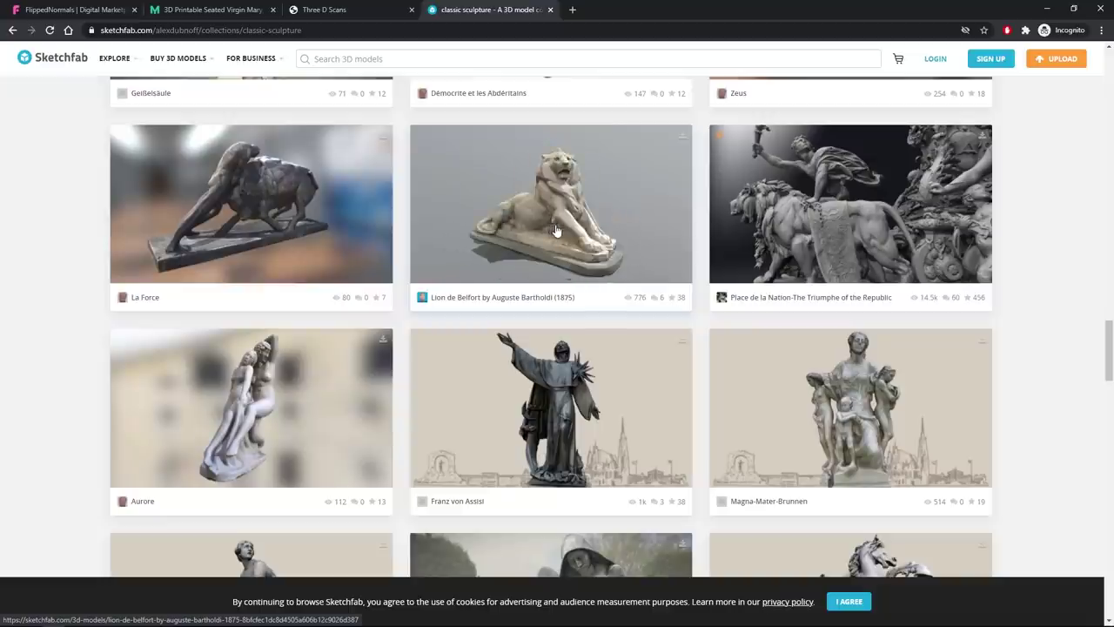
{"action": "scroll", "coordinate": [553, 234], "scroll_direction": "down", "scroll_amount": 2}
{"action": "scroll", "coordinate": [306, 298], "scroll_direction": "down", "scroll_amount": 1}
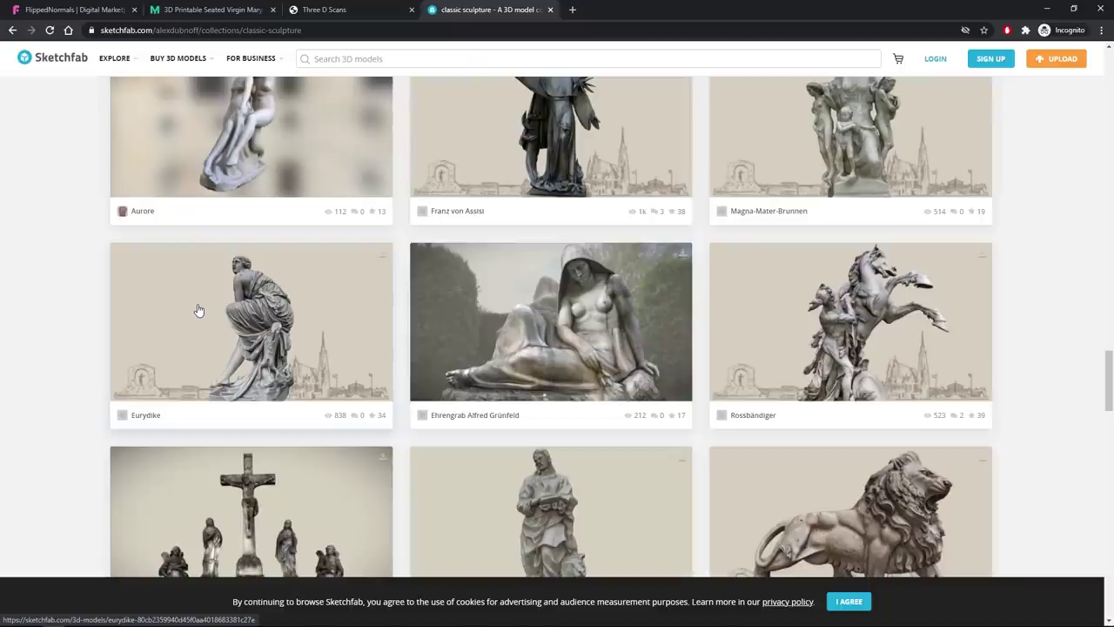
{"action": "scroll", "coordinate": [198, 311], "scroll_direction": "down", "scroll_amount": 1}
{"action": "scroll", "coordinate": [204, 306], "scroll_direction": "down", "scroll_amount": 1}
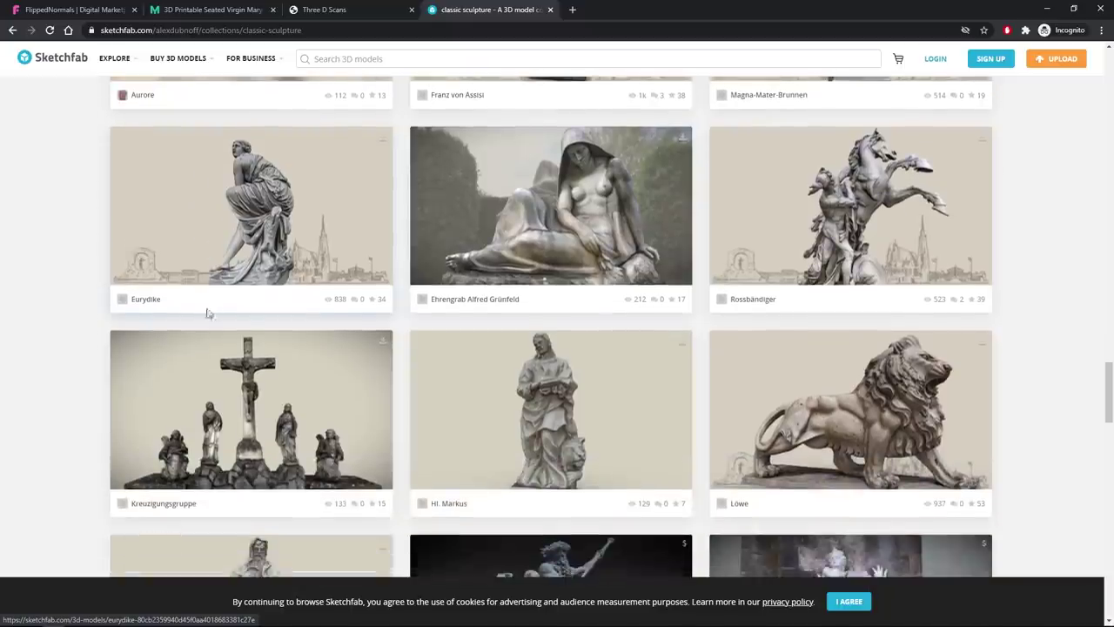
{"action": "scroll", "coordinate": [550, 411], "scroll_direction": "down", "scroll_amount": 2}
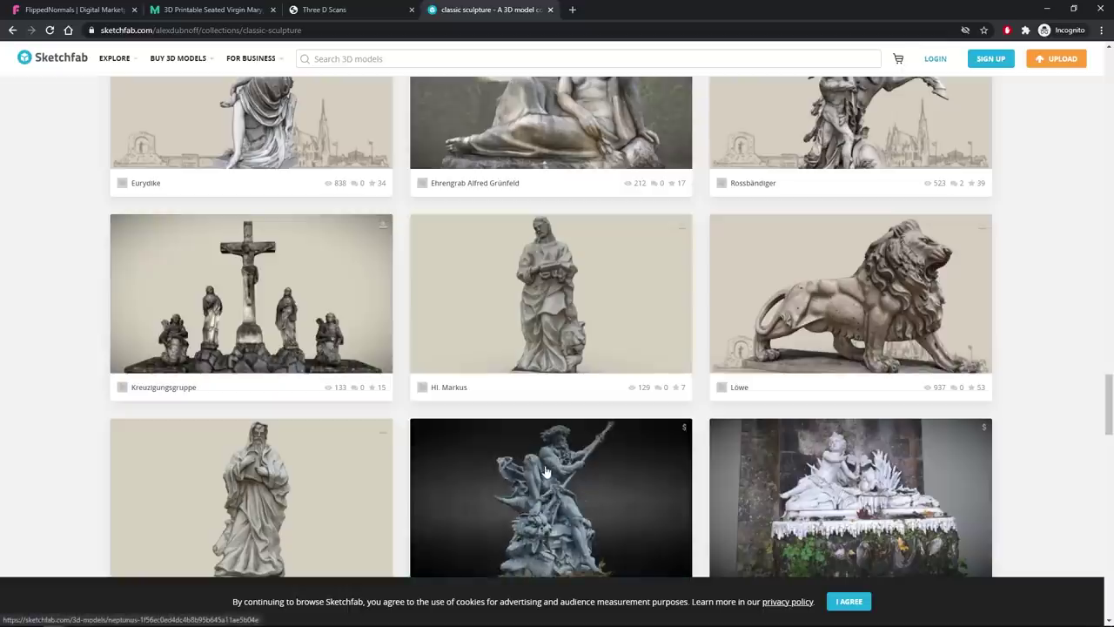
{"action": "scroll", "coordinate": [543, 469], "scroll_direction": "down", "scroll_amount": 3}
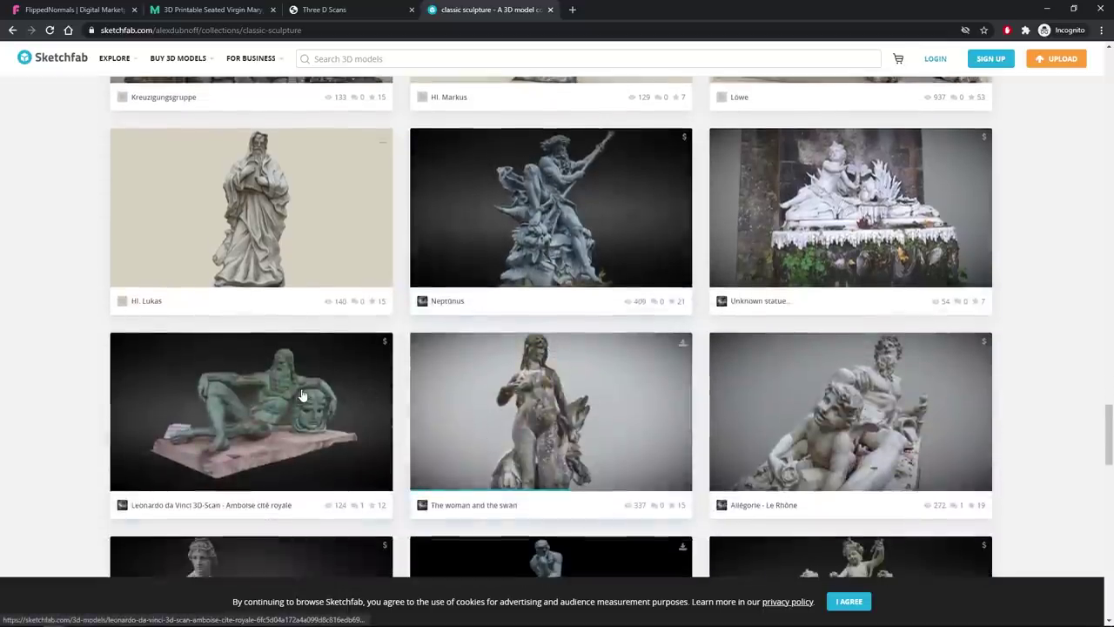
{"action": "scroll", "coordinate": [357, 444], "scroll_direction": "down", "scroll_amount": 2}
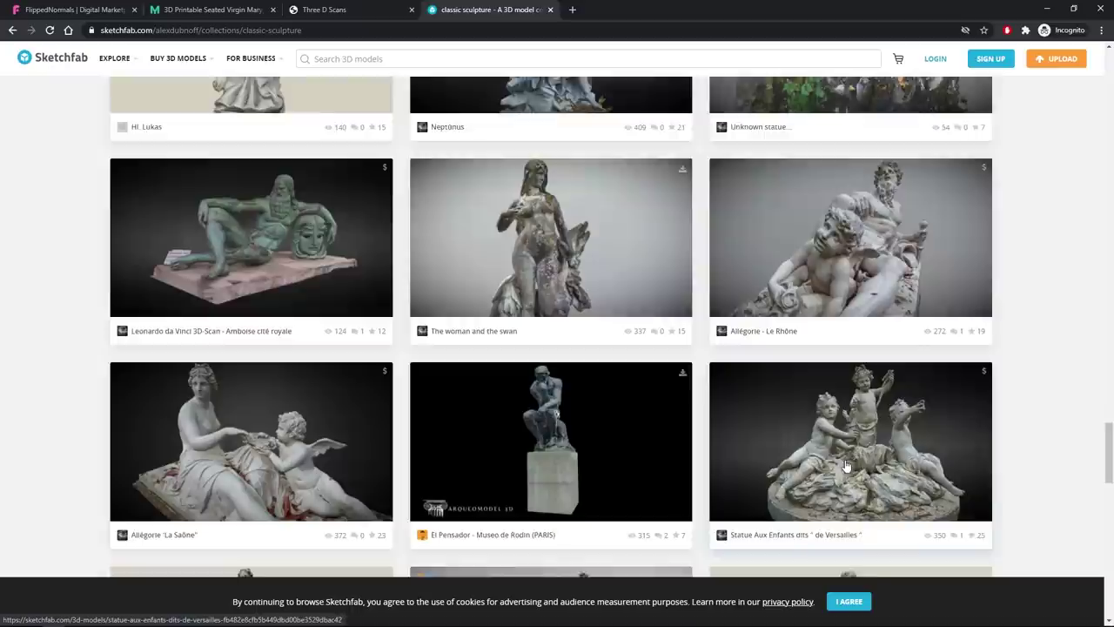
{"action": "scroll", "coordinate": [797, 462], "scroll_direction": "down", "scroll_amount": 2}
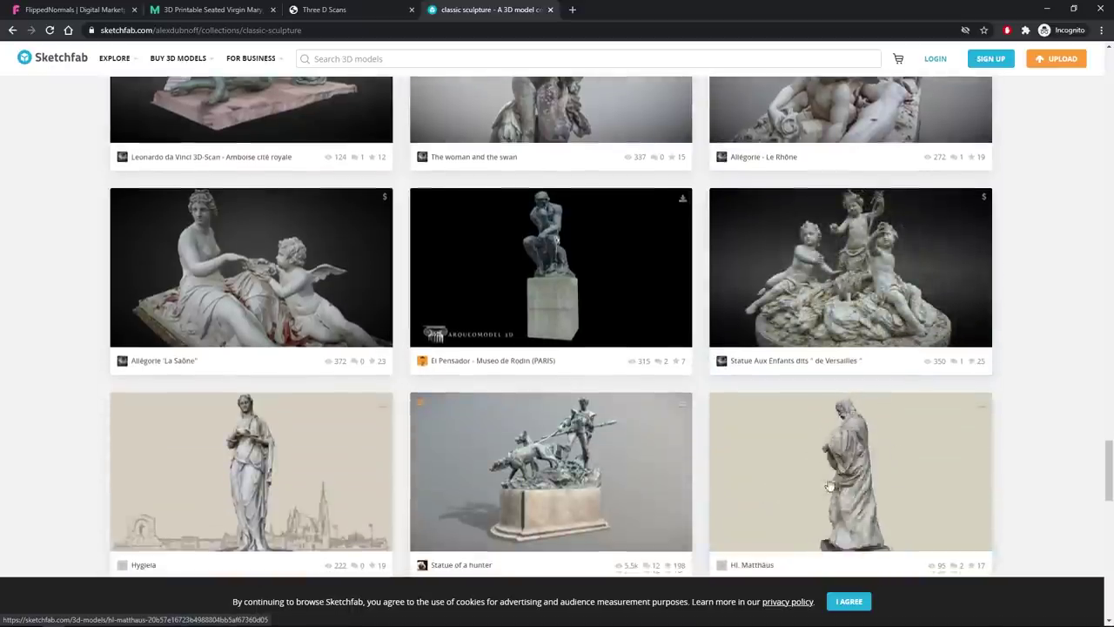
{"action": "scroll", "coordinate": [928, 491], "scroll_direction": "down", "scroll_amount": 1}
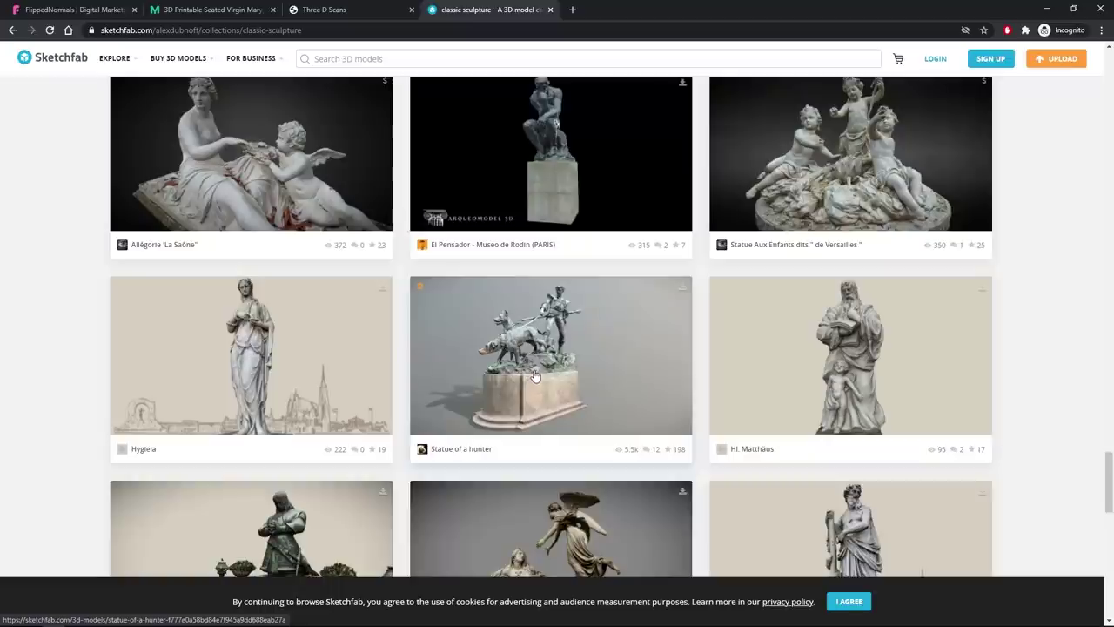
{"action": "scroll", "coordinate": [535, 375], "scroll_direction": "down", "scroll_amount": 1}
{"action": "scroll", "coordinate": [539, 376], "scroll_direction": "down", "scroll_amount": 1}
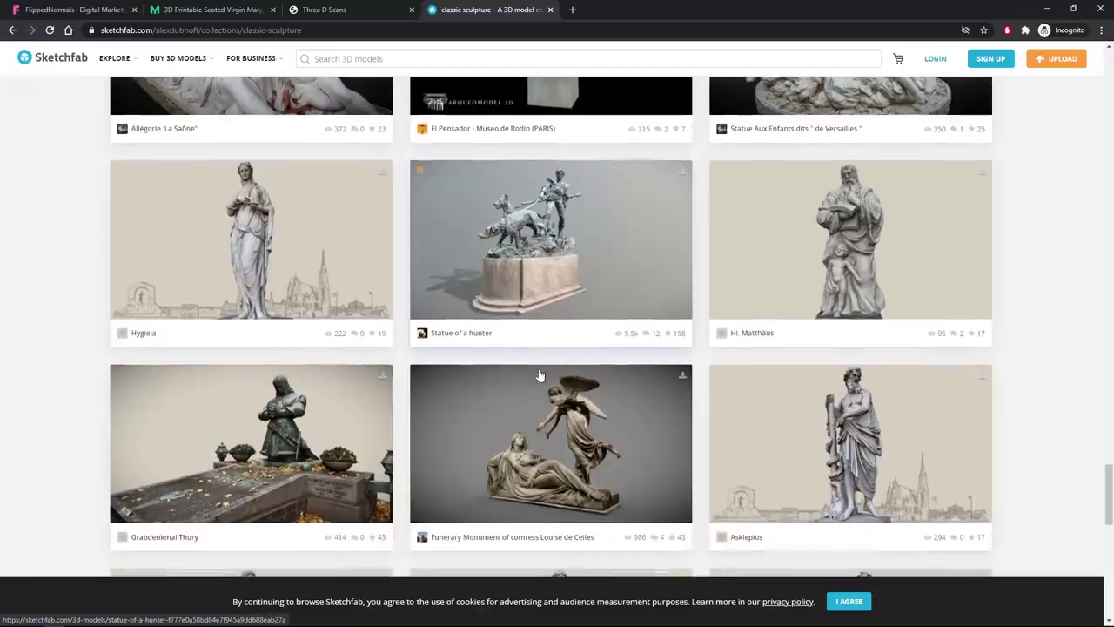
{"action": "scroll", "coordinate": [535, 409], "scroll_direction": "down", "scroll_amount": 2}
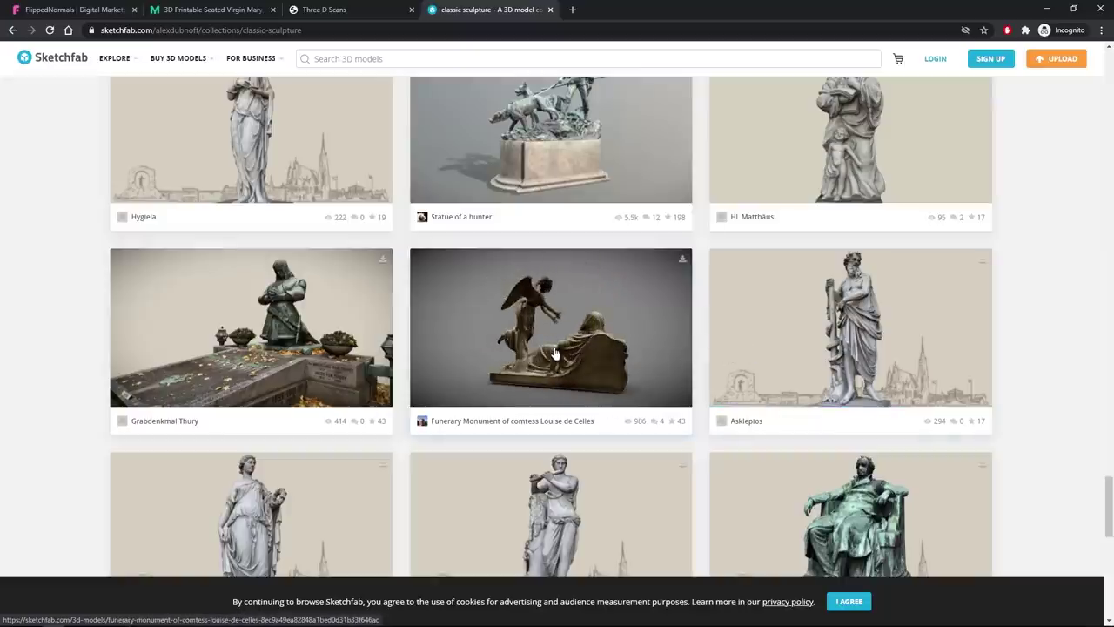
{"action": "scroll", "coordinate": [555, 352], "scroll_direction": "down", "scroll_amount": 2}
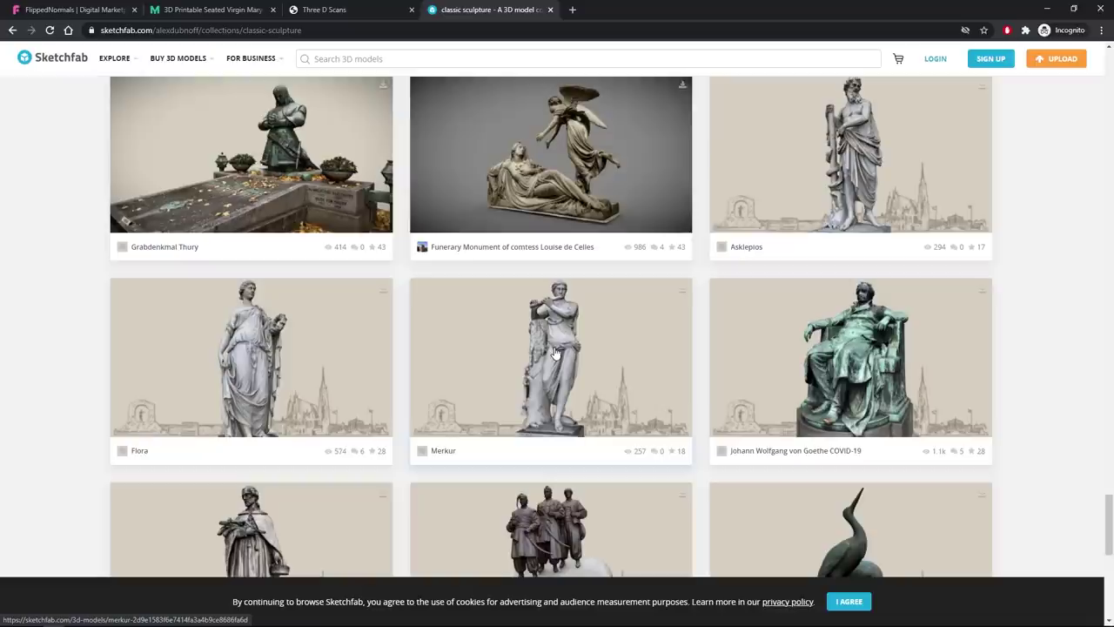
{"action": "scroll", "coordinate": [556, 353], "scroll_direction": "down", "scroll_amount": 1}
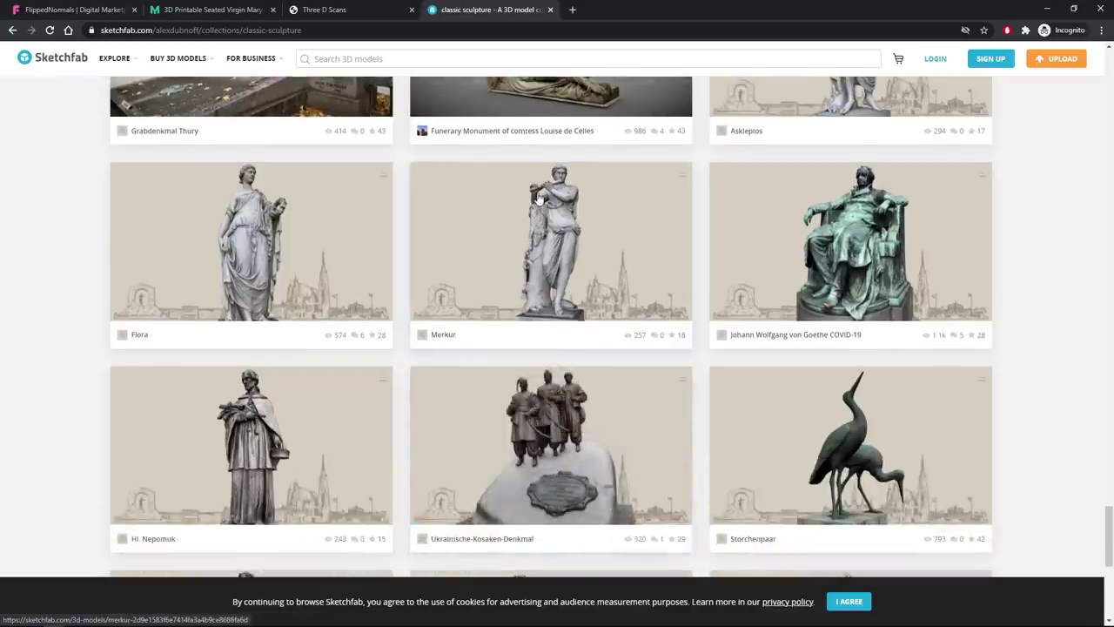
- Review the classic sculpture collection back up from the Merkur statue to the Hl. Markus and Löwe models
{"action": "scroll", "coordinate": [533, 384], "scroll_direction": "up", "scroll_amount": 1}
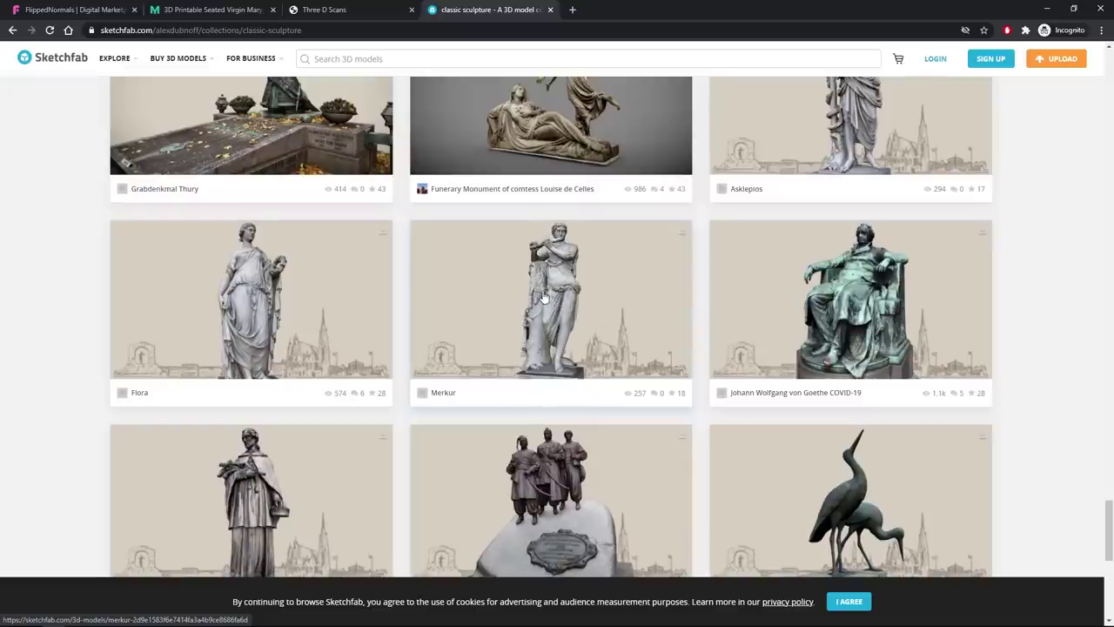
{"action": "scroll", "coordinate": [588, 343], "scroll_direction": "up", "scroll_amount": 1}
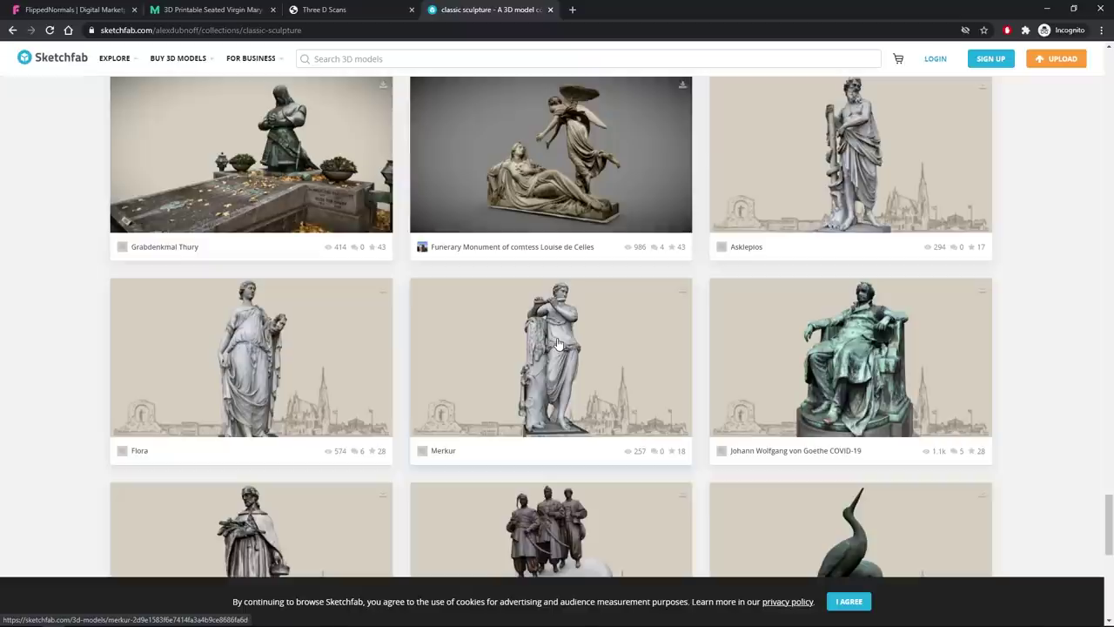
{"action": "scroll", "coordinate": [558, 344], "scroll_direction": "up", "scroll_amount": 2}
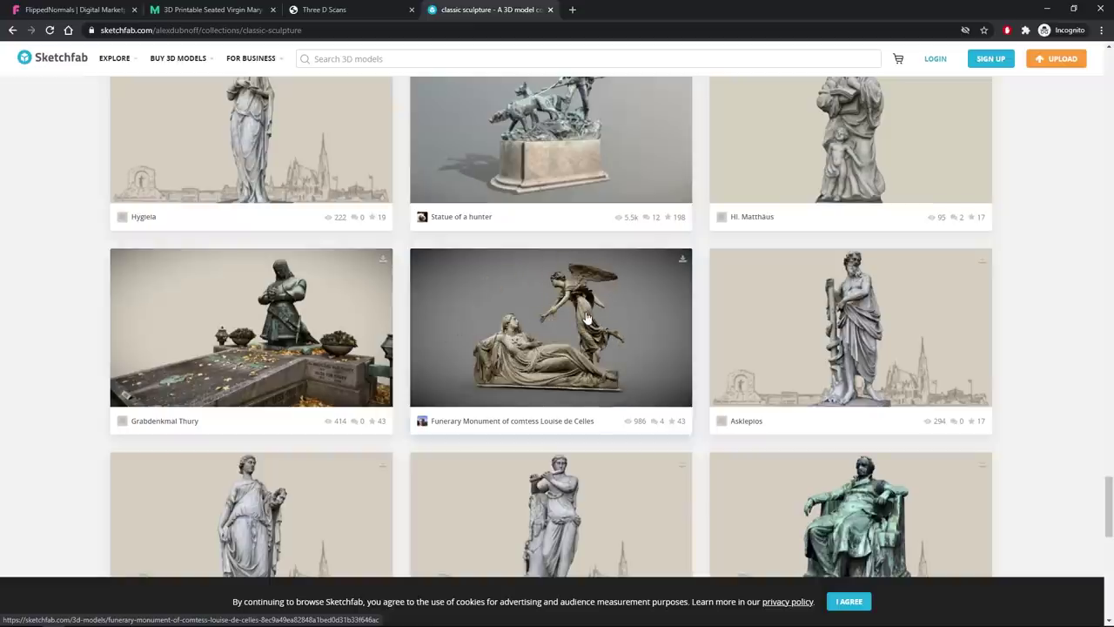
{"action": "scroll", "coordinate": [588, 318], "scroll_direction": "up", "scroll_amount": 1}
{"action": "scroll", "coordinate": [587, 318], "scroll_direction": "up", "scroll_amount": 1}
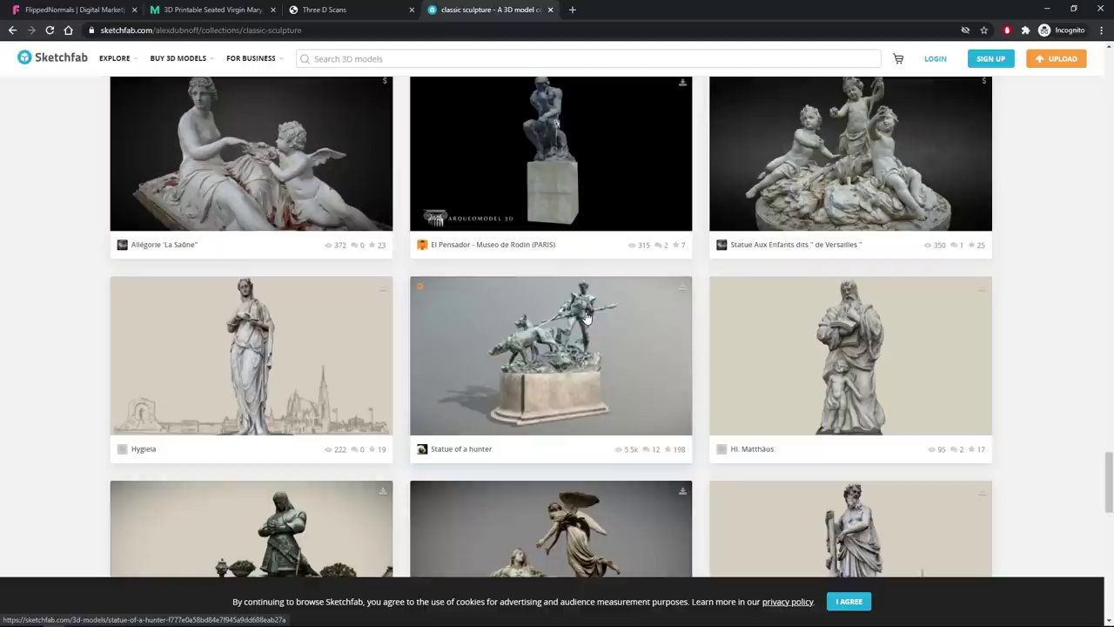
{"action": "scroll", "coordinate": [587, 318], "scroll_direction": "up", "scroll_amount": 1}
{"action": "scroll", "coordinate": [495, 327], "scroll_direction": "up", "scroll_amount": 1}
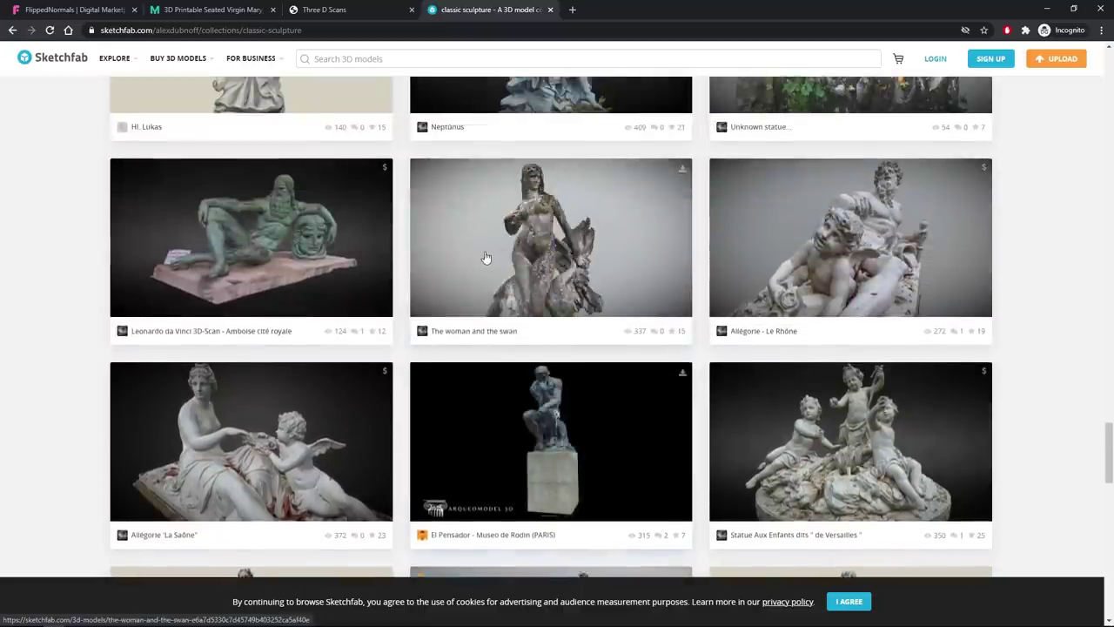
{"action": "scroll", "coordinate": [507, 255], "scroll_direction": "up", "scroll_amount": 1}
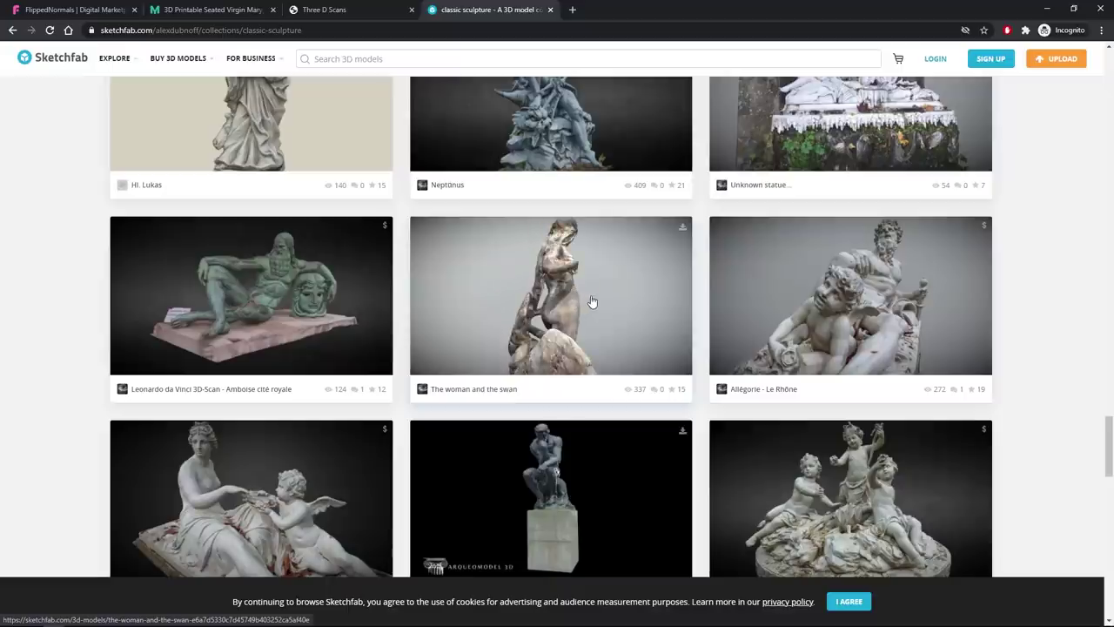
{"action": "scroll", "coordinate": [596, 304], "scroll_direction": "up", "scroll_amount": 4}
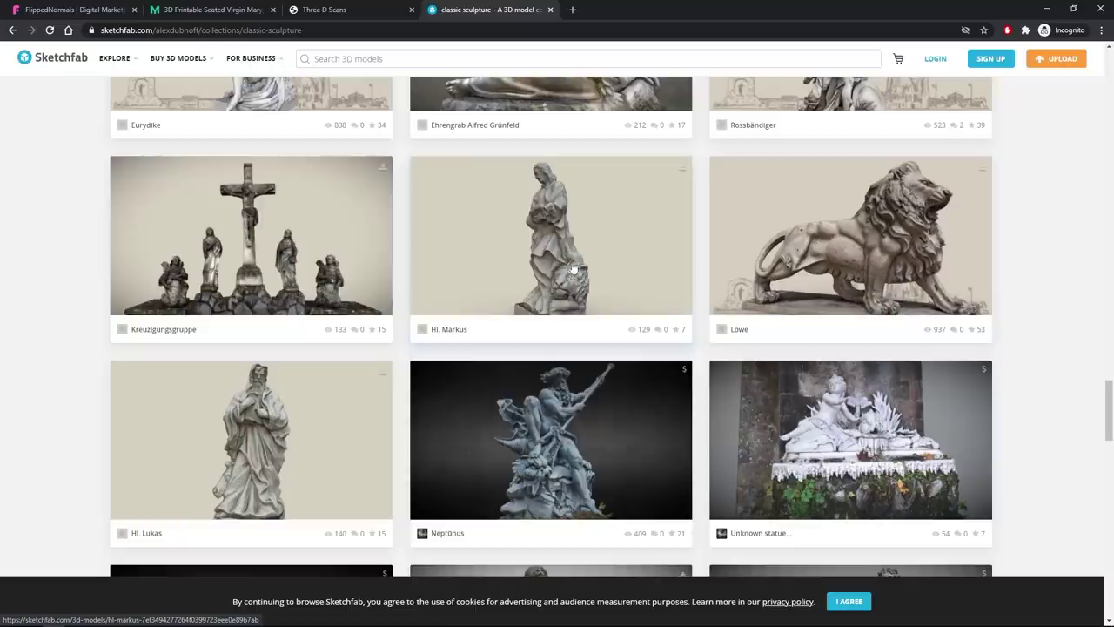
- Switch back to the darksouls.blend scene in Blender and inspect the rendered hooded figure from the front
{"action": "key", "text": "alt+Tab"}
{"action": "left_click", "coordinate": [524, 180]}
{"action": "middle_click_drag", "start_coordinate": [410, 313], "coordinate": [508, 257]}
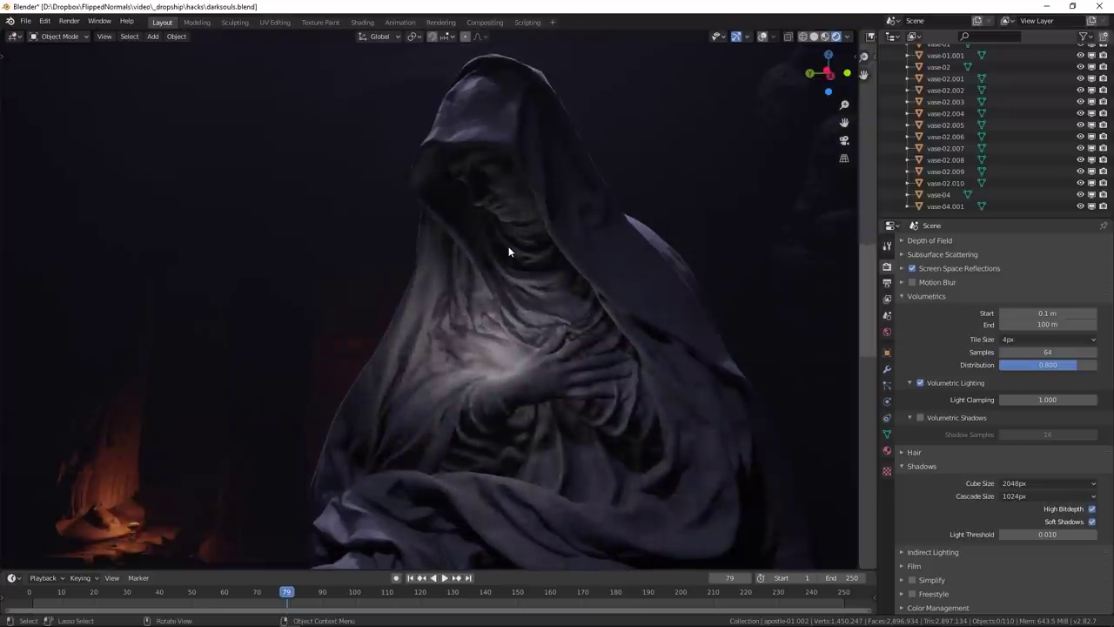
- Switch the viewport to Solid shading and select the square plane in front of the hooded statue's chest
{"action": "middle_click_drag", "start_coordinate": [507, 251], "coordinate": [545, 241]}
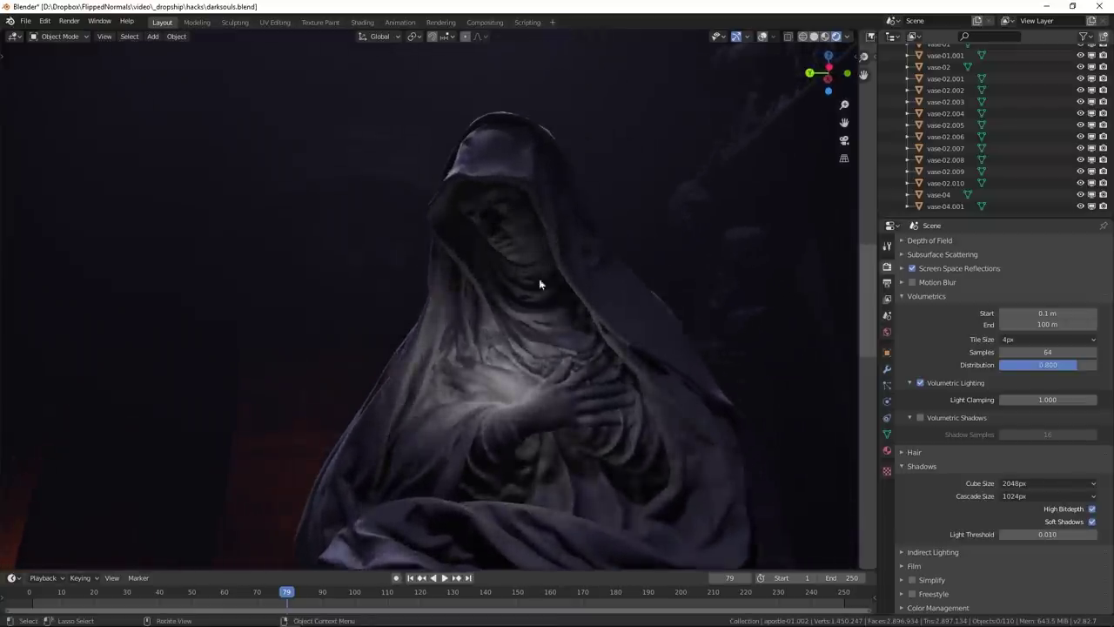
{"action": "middle_click_drag", "start_coordinate": [538, 280], "coordinate": [526, 325]}
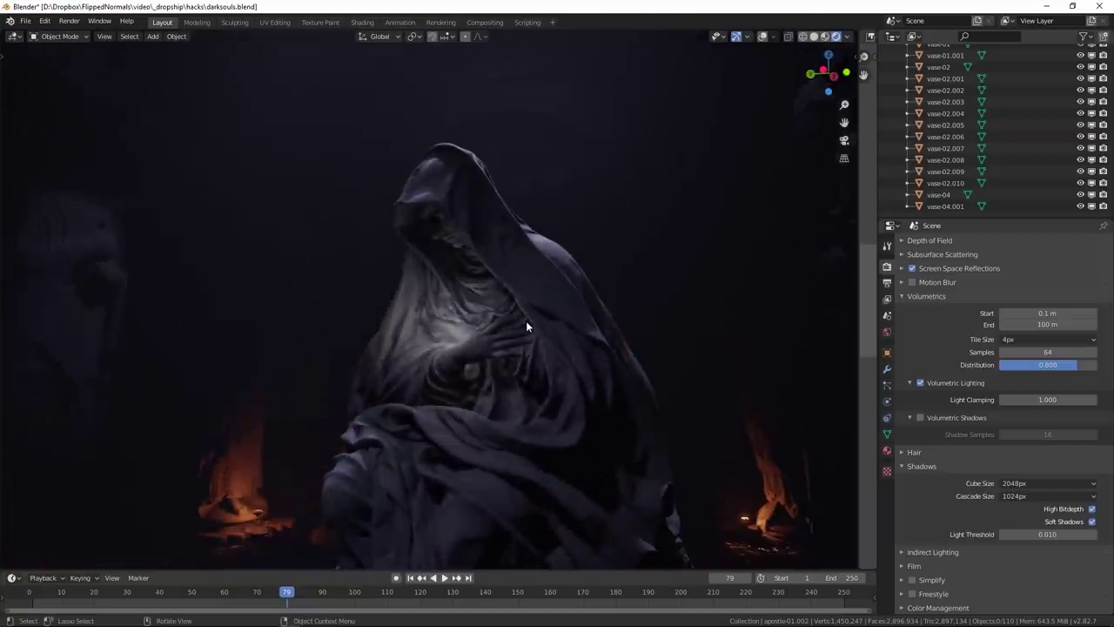
{"action": "key", "text": "z"}
{"action": "left_click", "coordinate": [597, 320]}
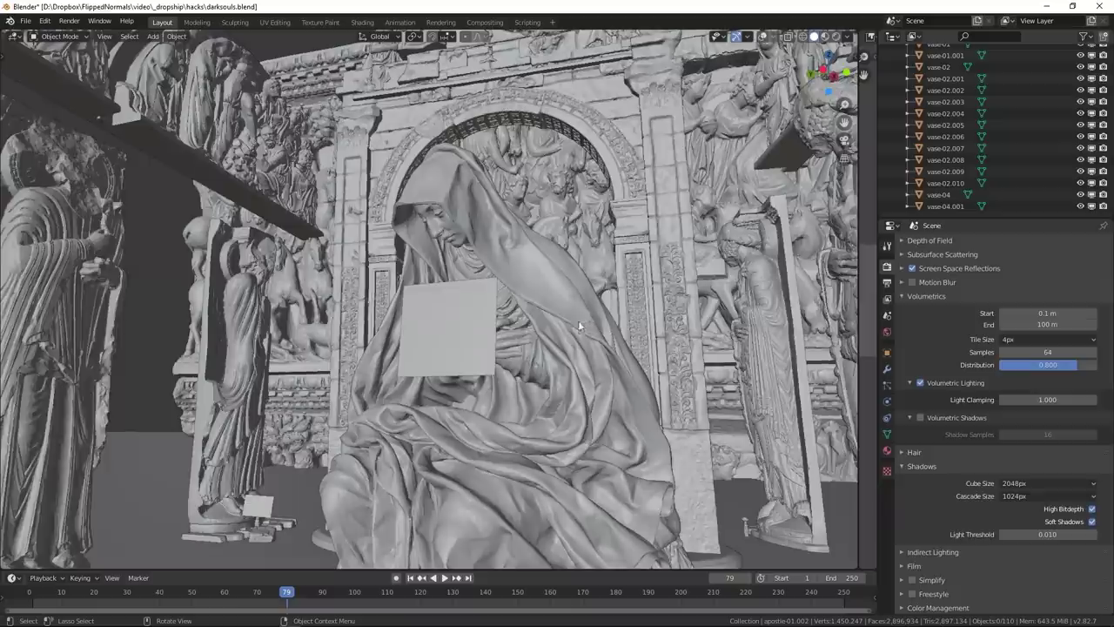
{"action": "left_click", "coordinate": [433, 333]}
- Examine the hooded statue's face and drapery up close and against the surrounding relief arch and side statues
{"action": "scroll", "coordinate": [500, 333], "scroll_direction": "up", "scroll_amount": 5}
{"action": "scroll", "coordinate": [500, 337], "scroll_direction": "down", "scroll_amount": 3}
{"action": "middle_click_drag", "start_coordinate": [500, 338], "coordinate": [500, 307]}
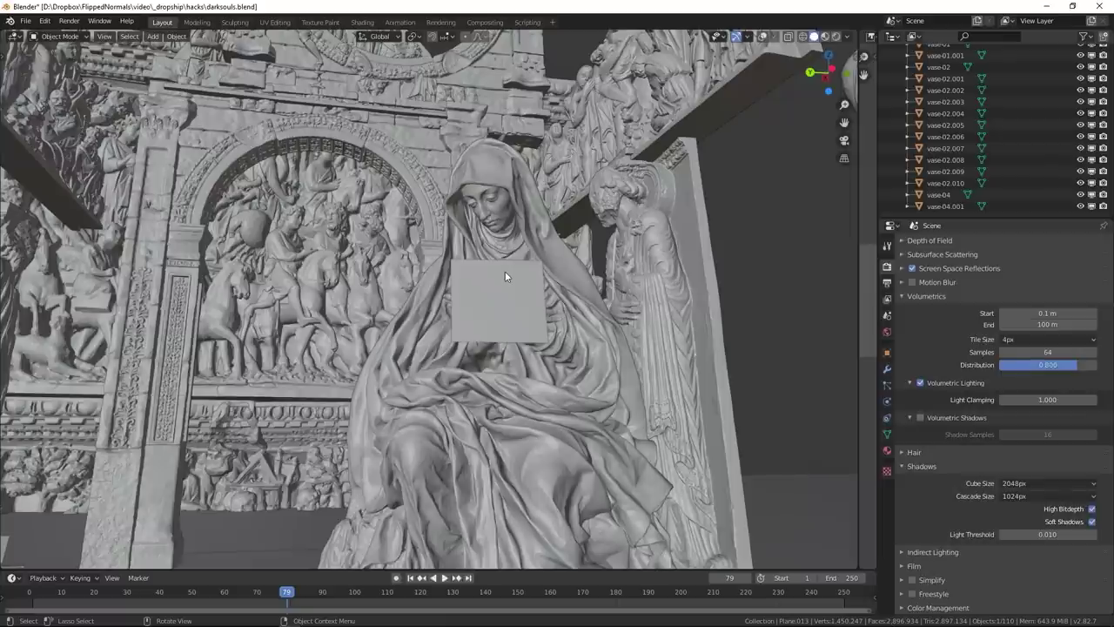
{"action": "middle_click_drag", "start_coordinate": [504, 270], "coordinate": [526, 251]}
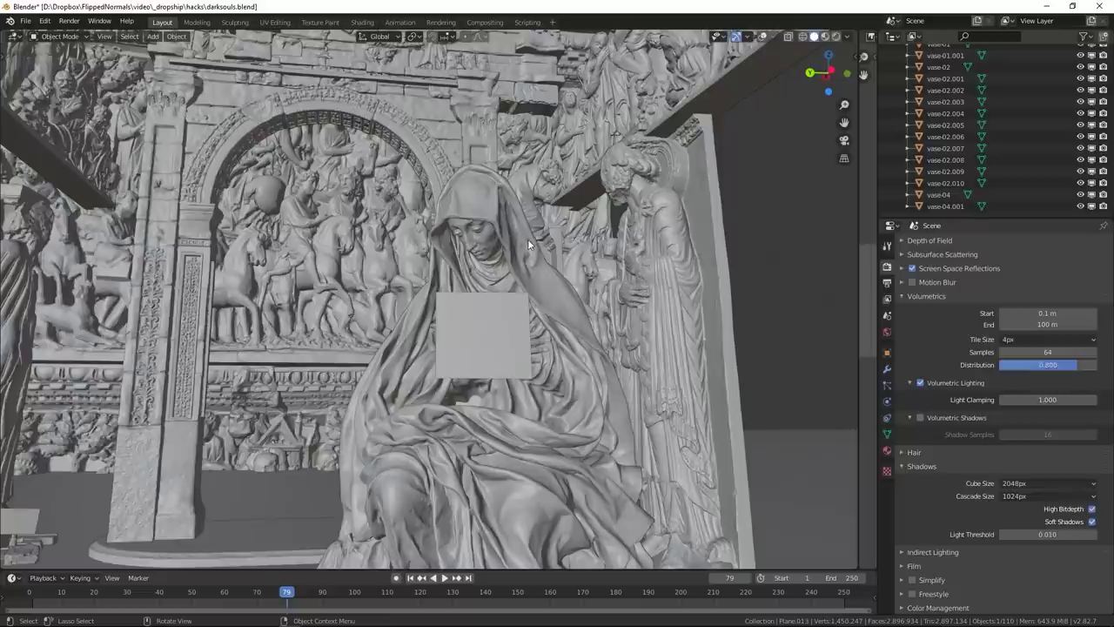
{"action": "scroll", "coordinate": [512, 250], "scroll_direction": "up", "scroll_amount": 4}
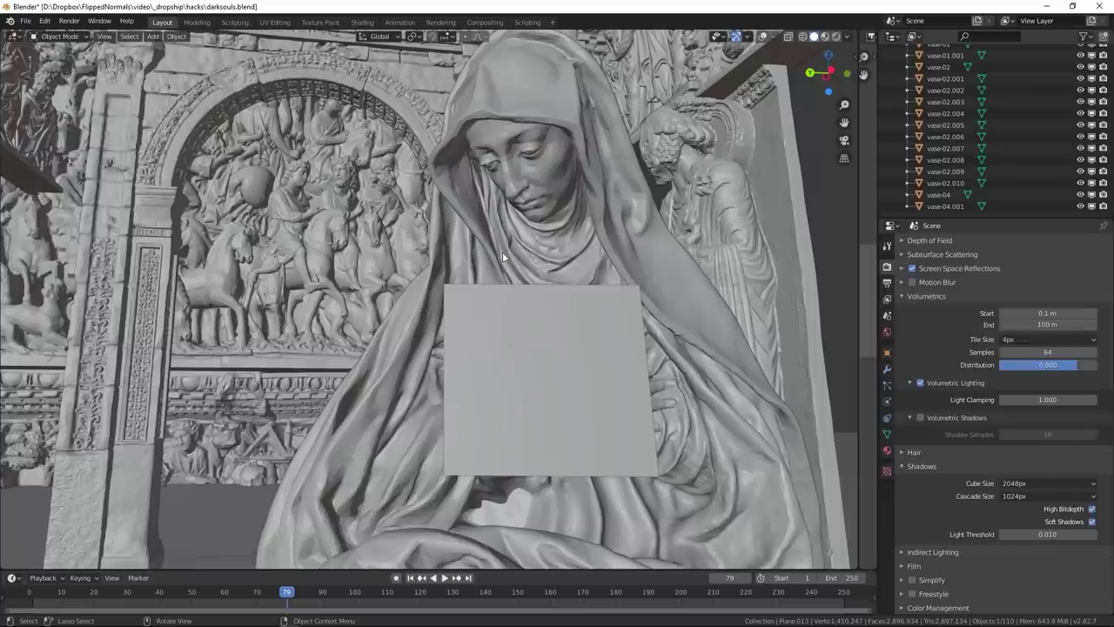
{"action": "scroll", "coordinate": [502, 251], "scroll_direction": "down", "scroll_amount": 3}
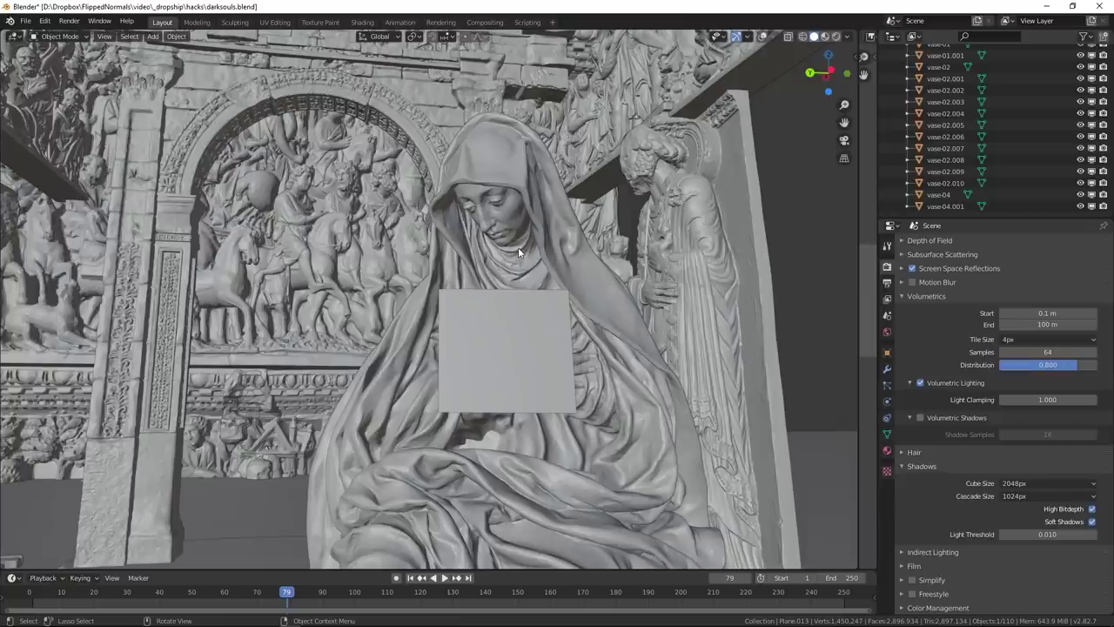
{"action": "middle_click_drag", "start_coordinate": [539, 235], "coordinate": [541, 238]}
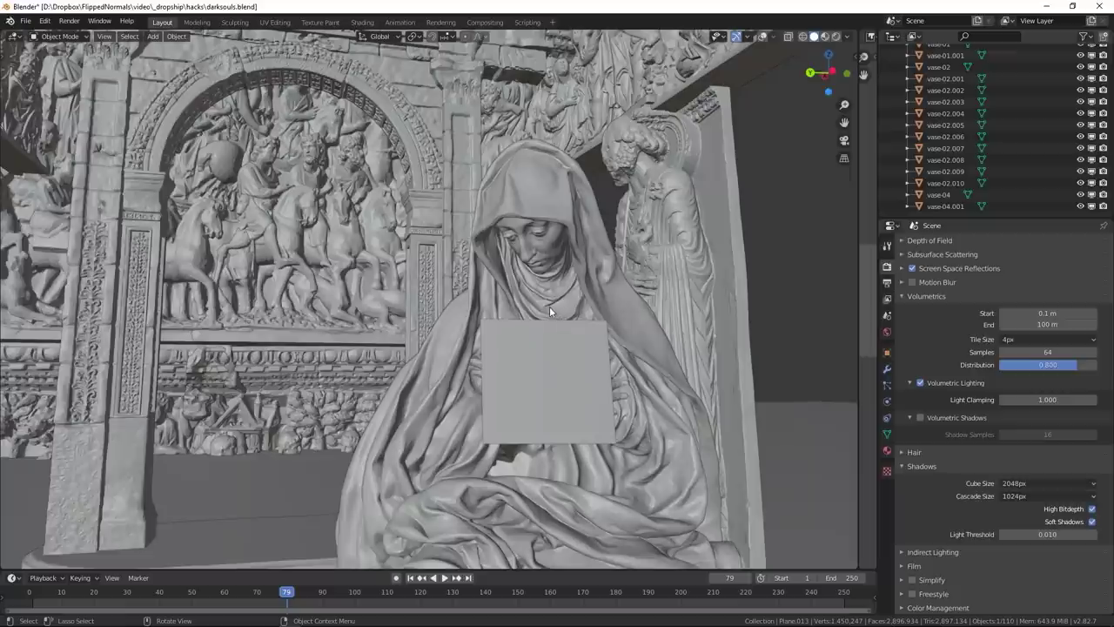
{"action": "scroll", "coordinate": [517, 244], "scroll_direction": "down", "scroll_amount": 3}
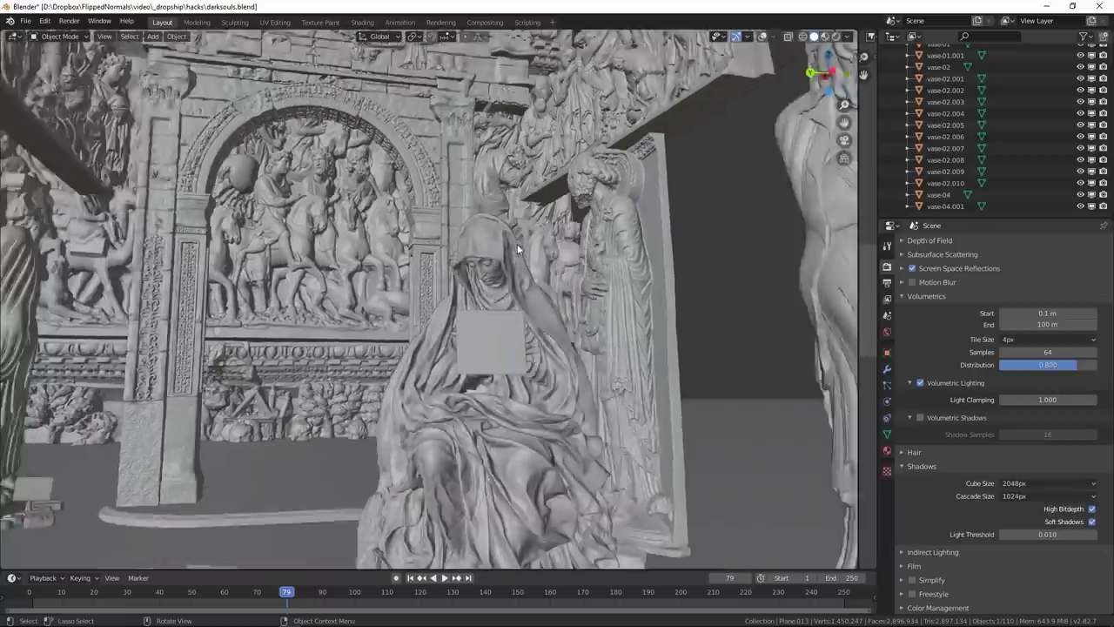
{"action": "scroll", "coordinate": [507, 266], "scroll_direction": "up", "scroll_amount": 2}
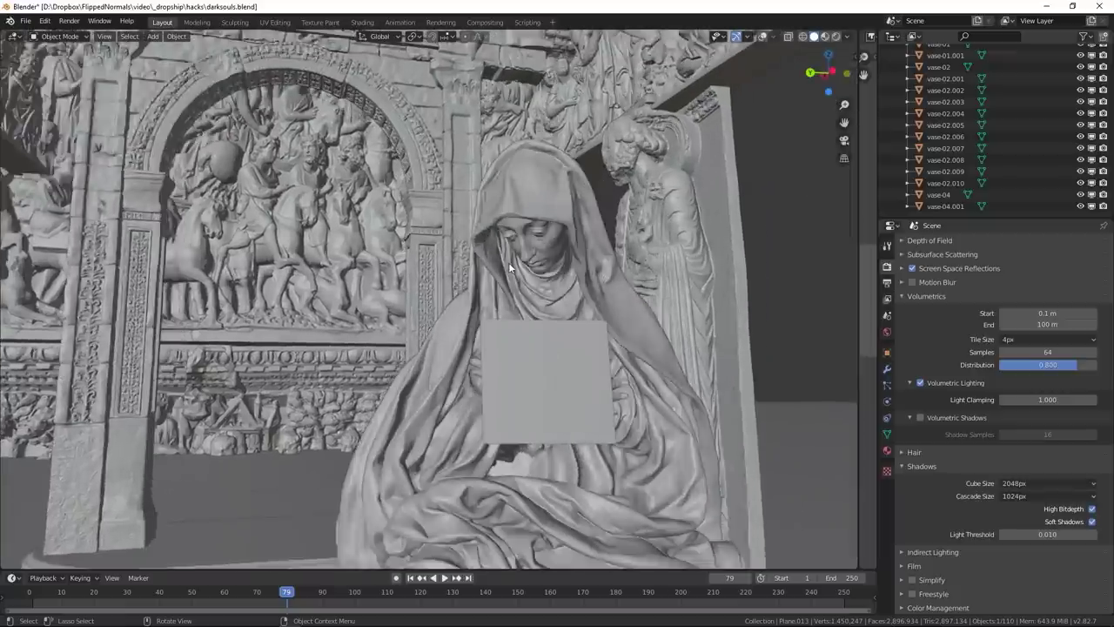